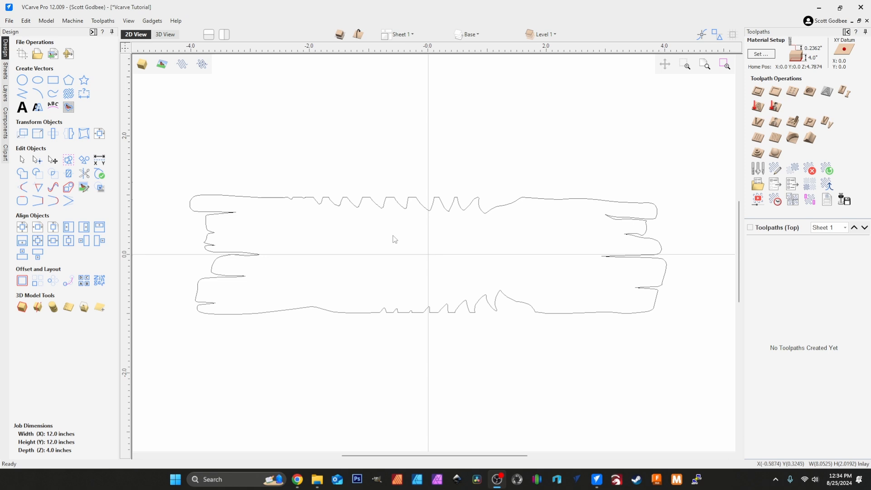
left_click(367, 201)
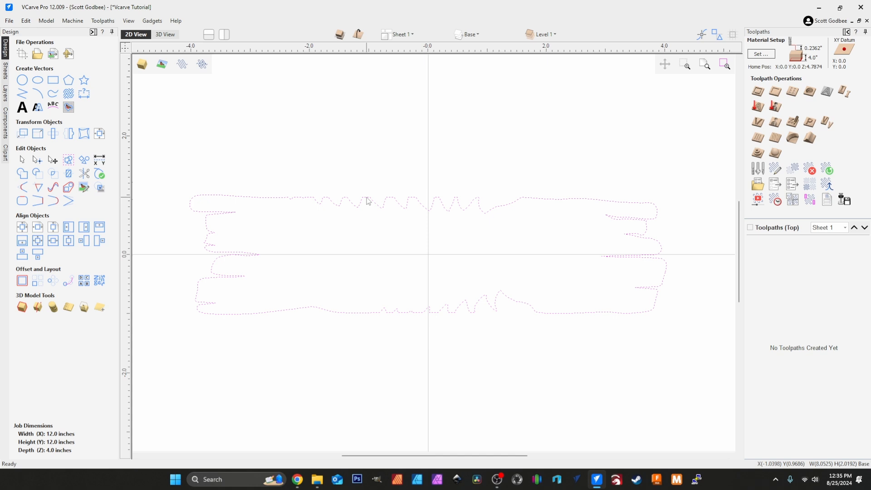
left_click(427, 261)
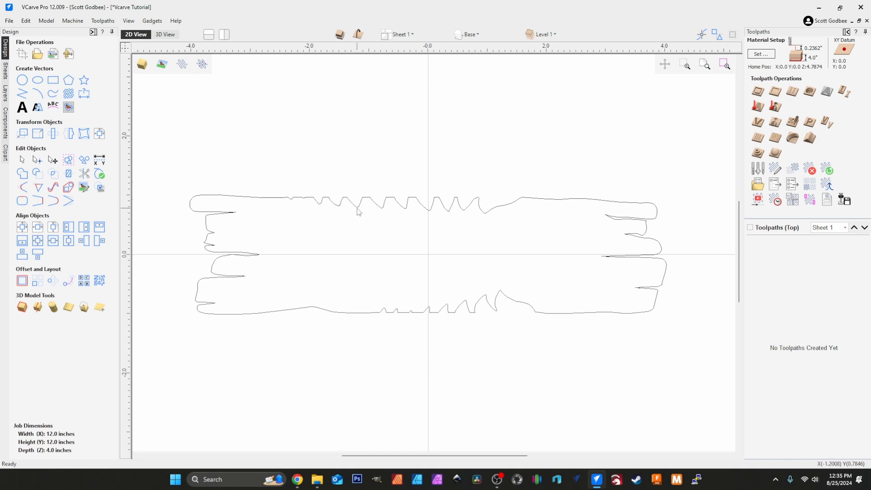
left_click(219, 220)
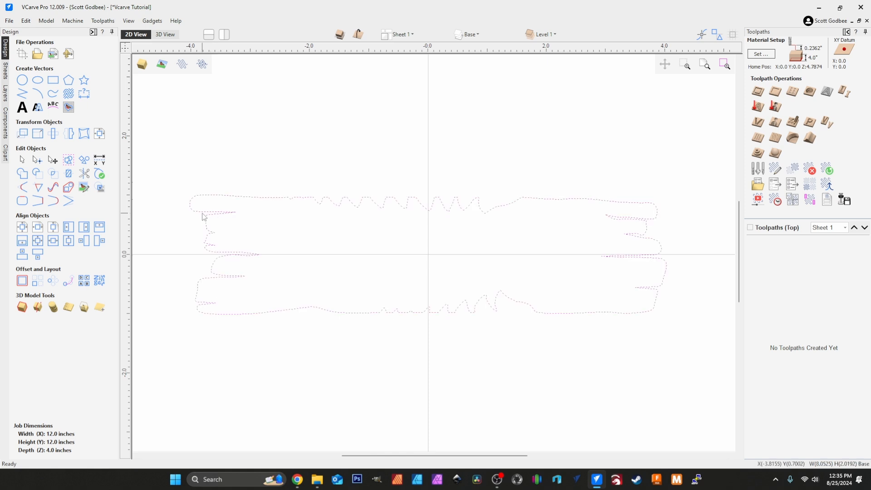
scroll(203, 216, "up", 8)
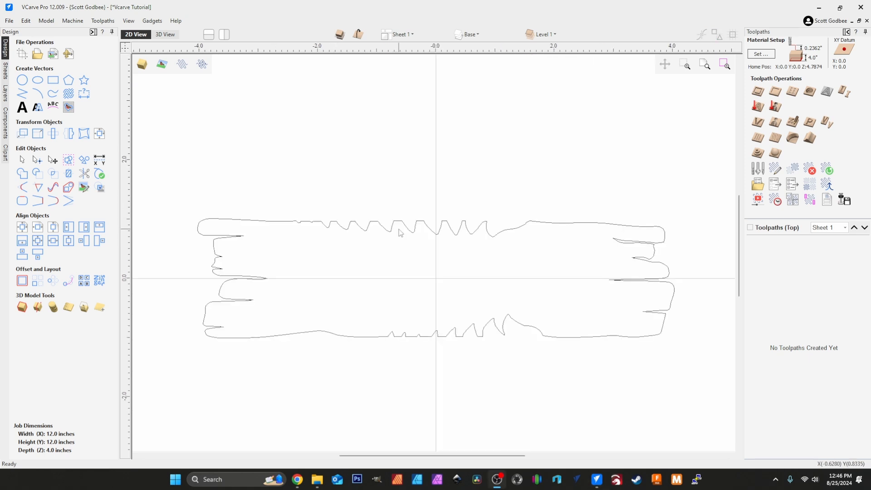
- Create a circle with a 0.25-inch diameter, centred at X -3.2212, Y 0.7173
left_click(21, 82)
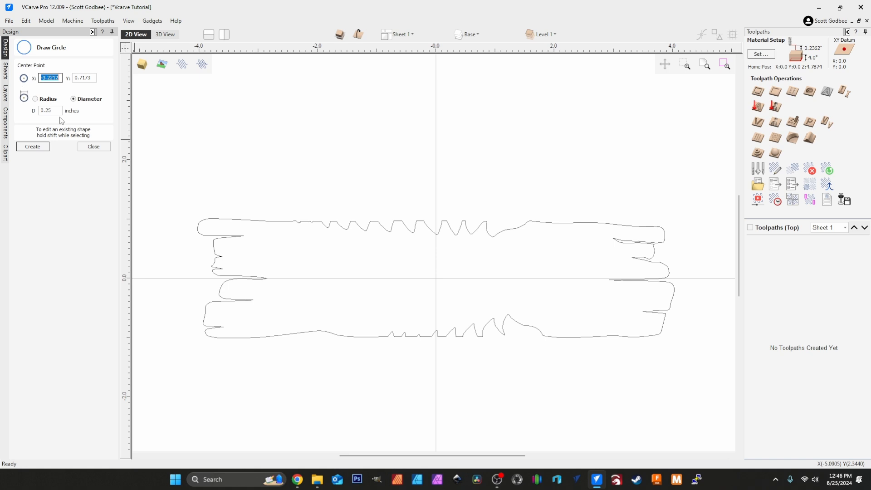
left_click(36, 147)
left_click(94, 147)
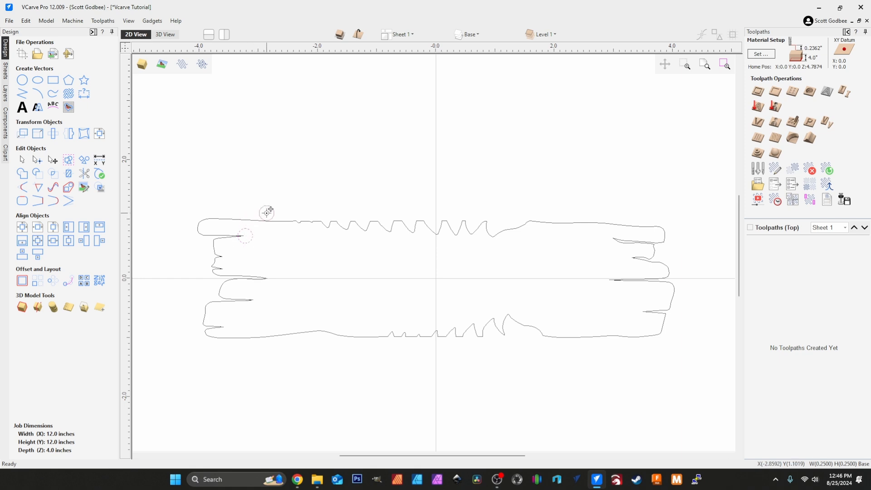
- Move the 0.25-inch circle along the plank outline's upper edge, comparing it with several notches and leaving it in one near X -0.84
scroll(270, 210, "up", 4)
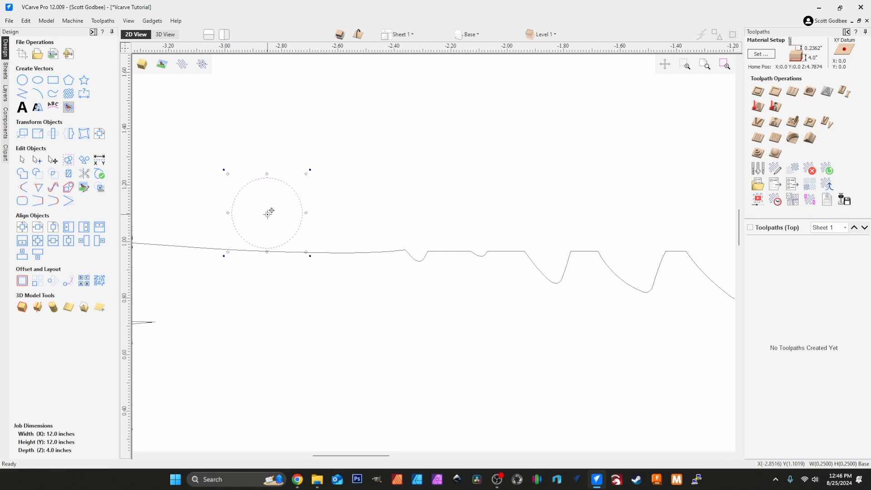
left_click_drag(268, 212, 417, 216)
scroll(426, 261, "up", 3)
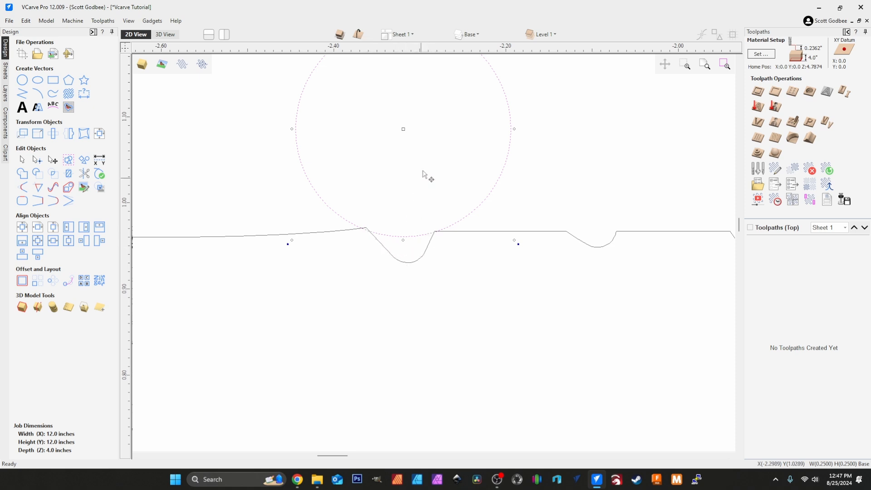
left_click_drag(407, 134, 545, 125)
scroll(307, 300, "down", 6)
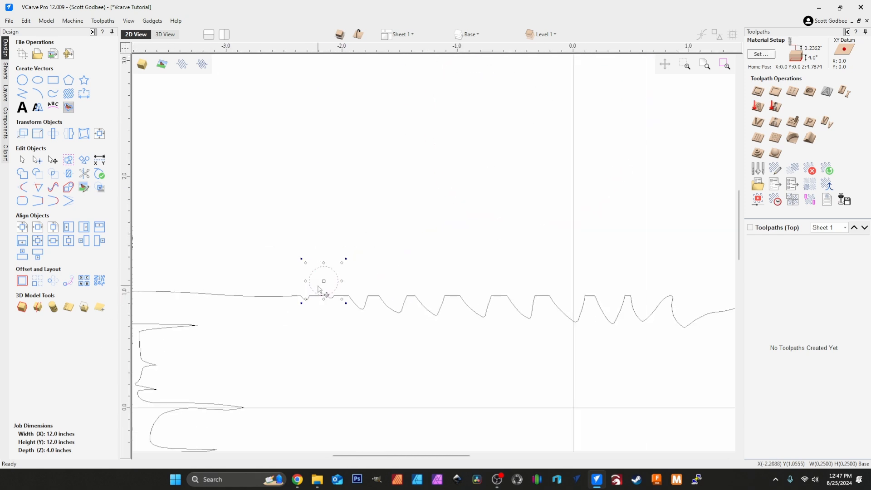
mouse_move(327, 278)
left_mouse_down()
mouse_move(431, 264)
mouse_move(464, 270)
mouse_move(479, 290)
left_mouse_up()
scroll(480, 290, "up", 6)
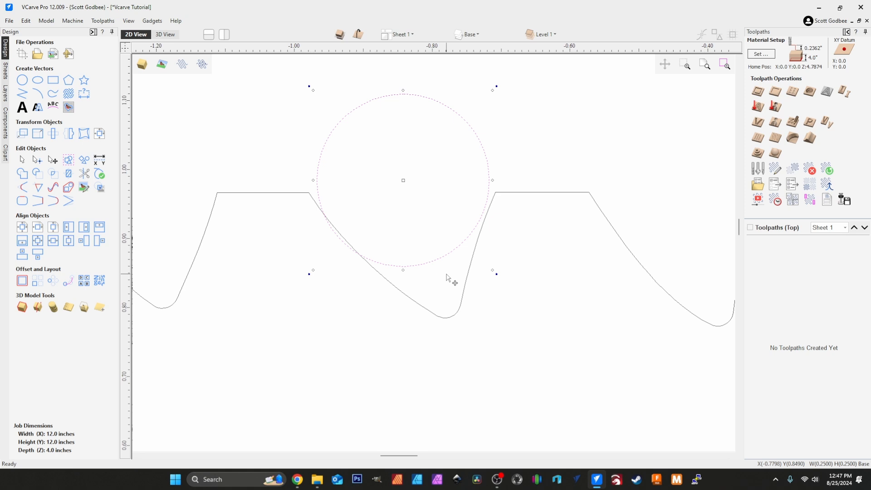
scroll(446, 277, "down", 10)
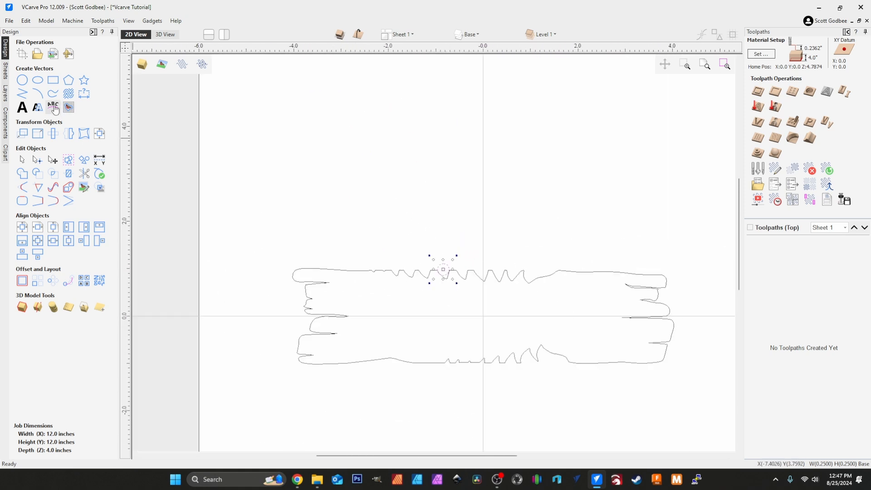
- Draw an open U-shaped polyline with a flat bottom above the plank outline, about 0.48 inches wide and 1.7 inches tall
left_click(23, 99)
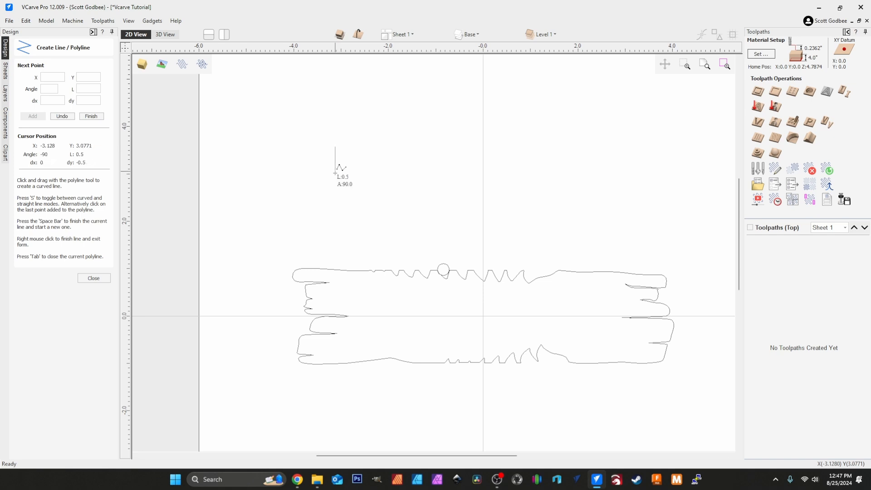
left_click(336, 146)
left_click(335, 224)
left_click(356, 225)
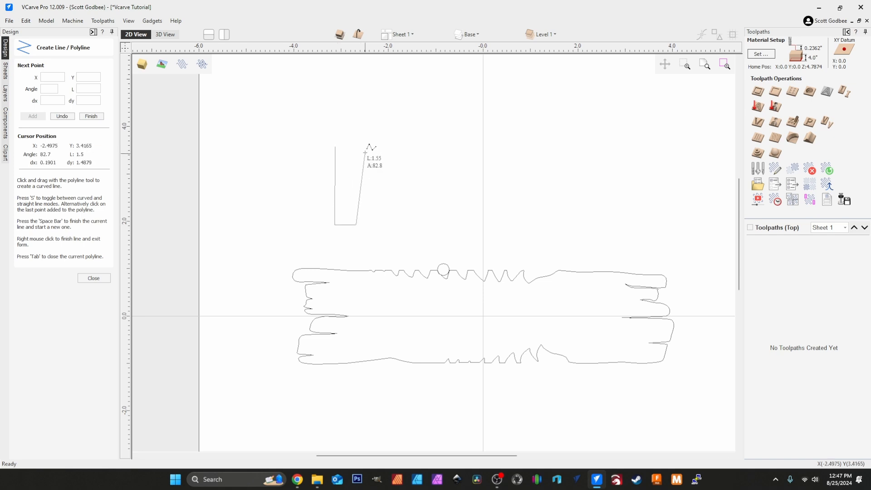
left_click(357, 145)
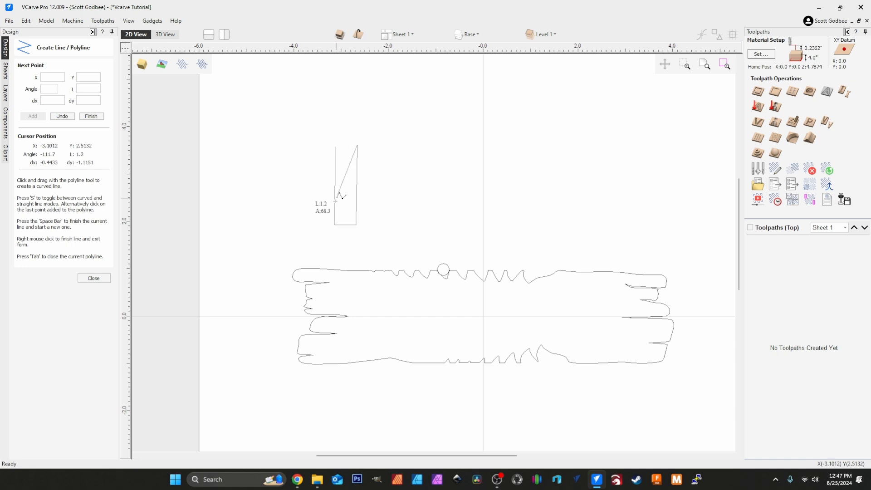
right_click(343, 167)
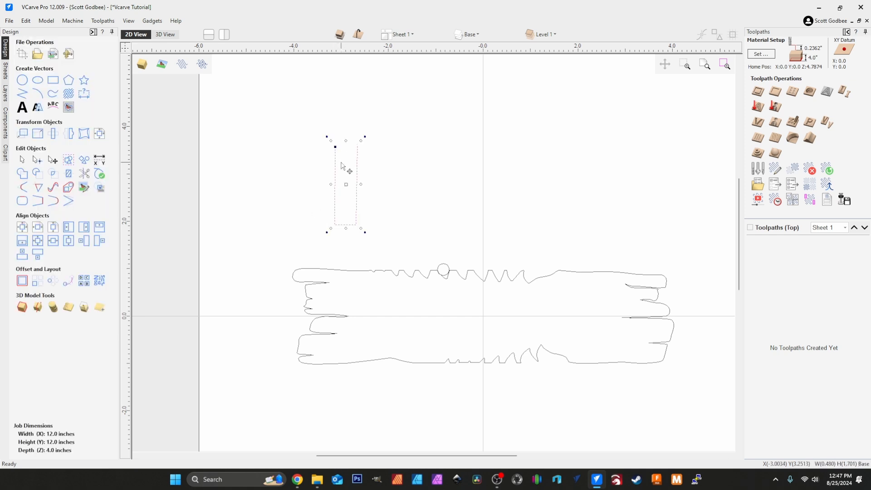
- Draw an open V-shaped polyline beside the U shape, about 0.45 inches wide and 1.79 inches tall
left_click(23, 96)
left_click(406, 141)
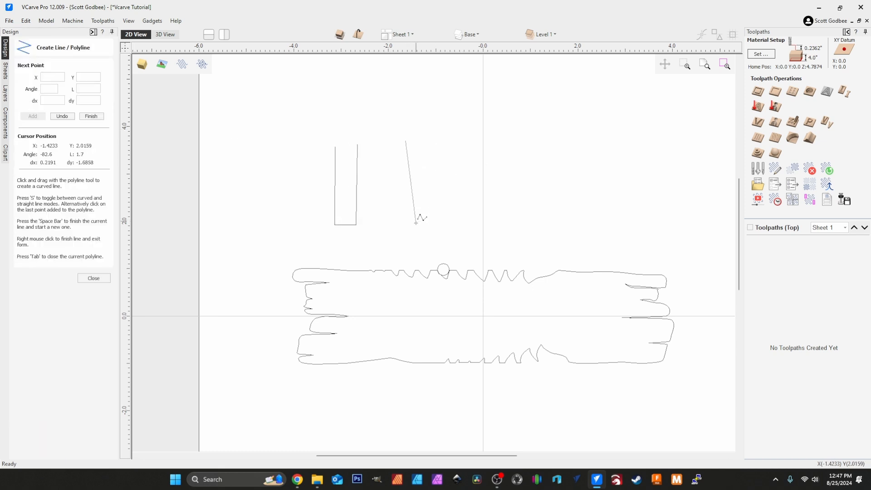
left_click(416, 224)
left_click(426, 142)
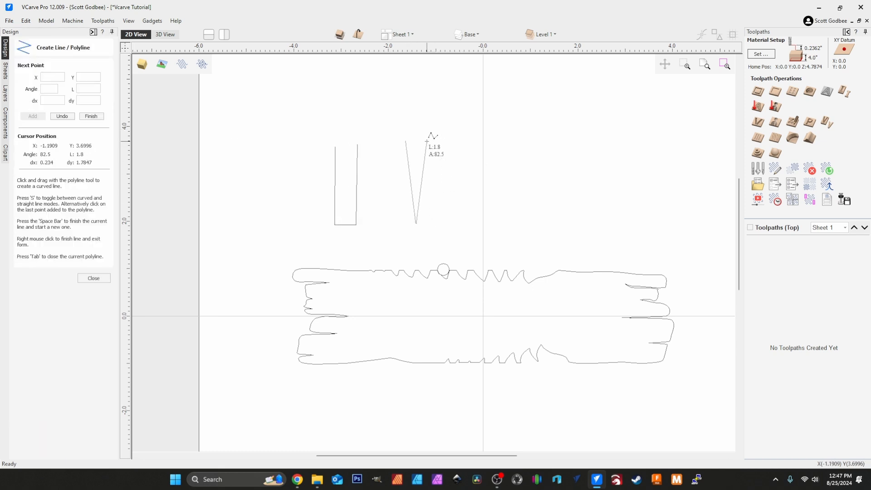
right_click(435, 145)
- Compare the V's sharp tip with the plank's notches, and delete the U and V polylines and the 0.25-inch circle
scroll(435, 161, "up", 2)
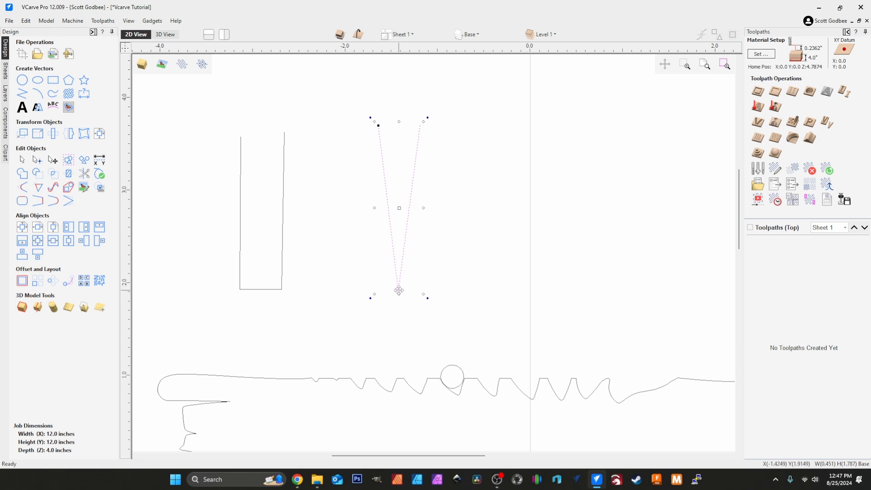
scroll(399, 290, "up", 4)
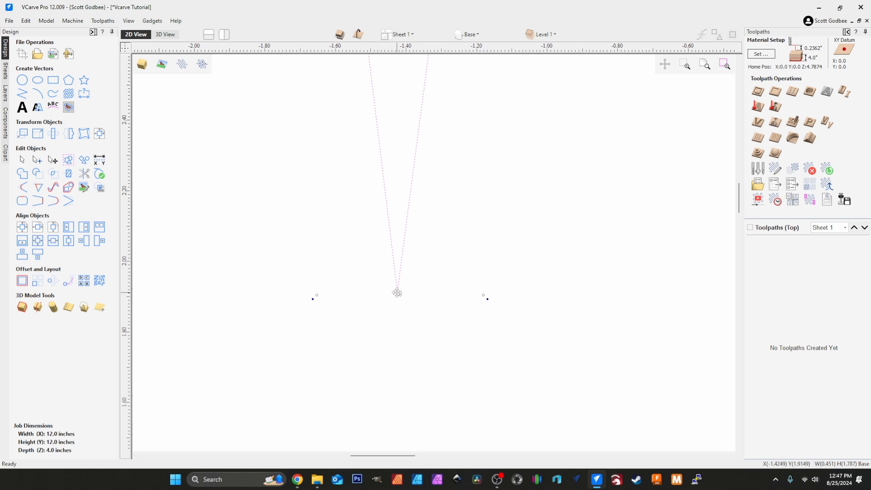
scroll(397, 293, "down", 4)
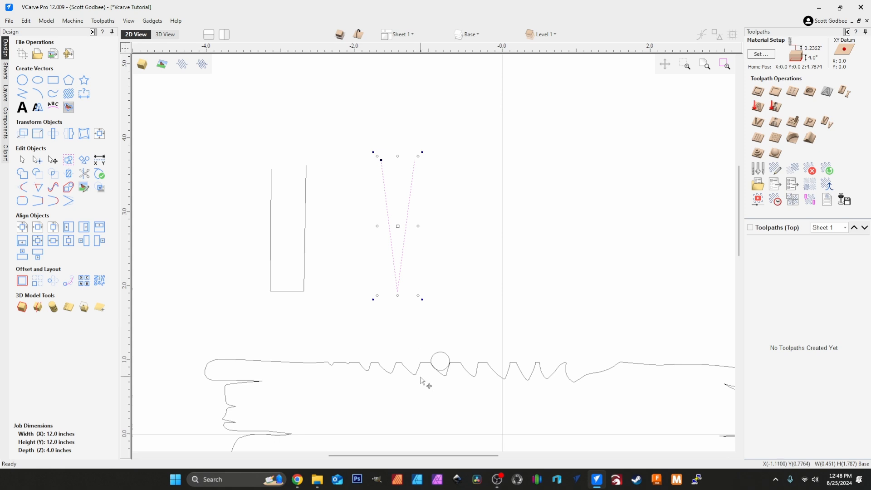
scroll(424, 381, "up", 3)
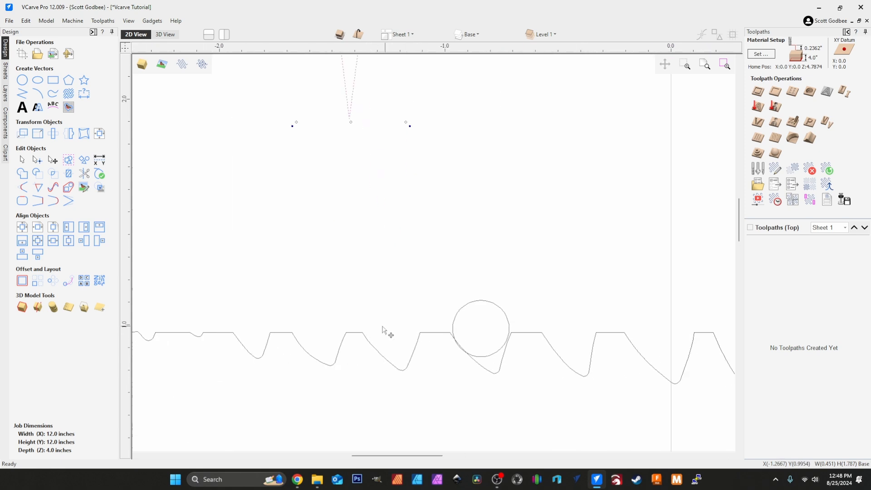
scroll(368, 265, "down", 3)
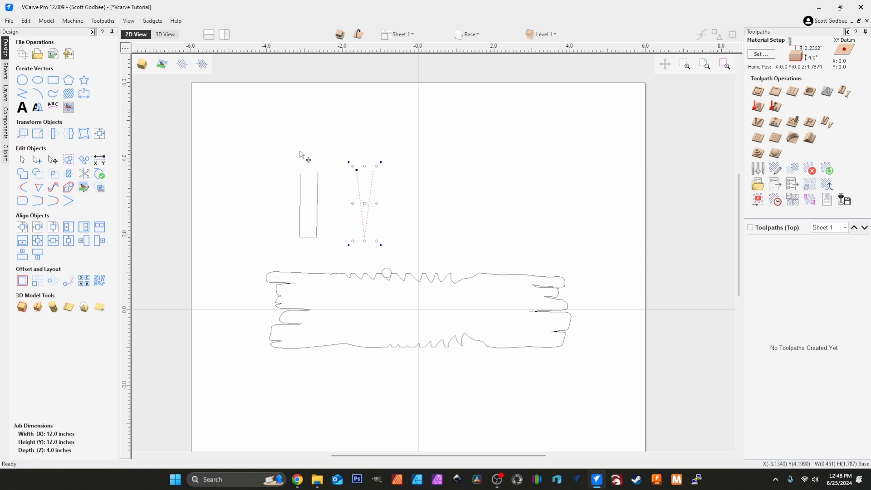
left_click_drag(269, 139, 448, 273)
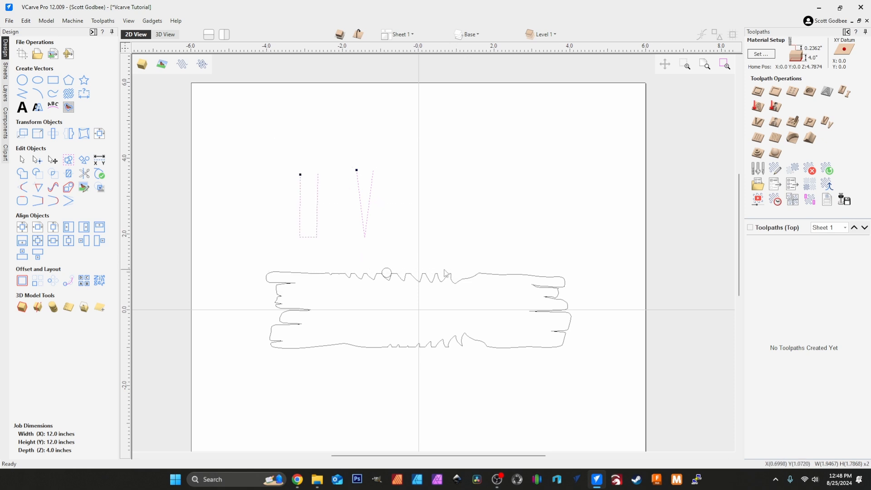
key("Delete")
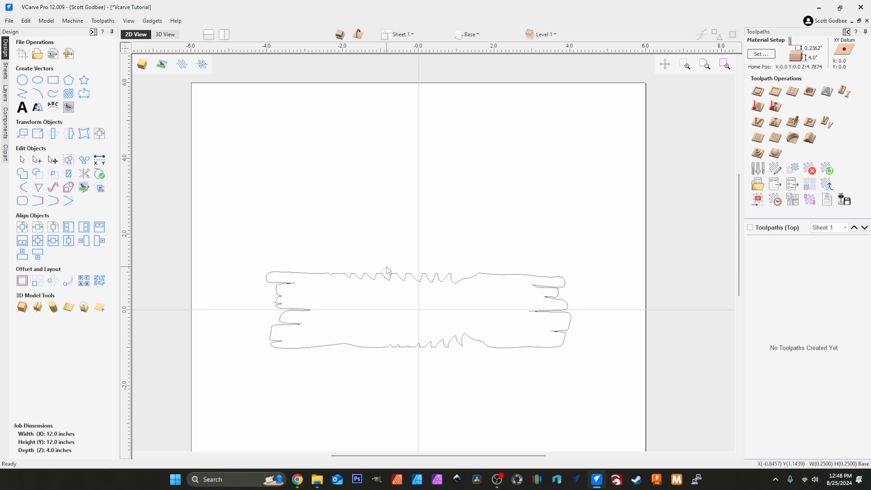
- Create a circle with a 0.01-inch diameter, centred at X -3.2212, Y 0.7173
left_click(22, 80)
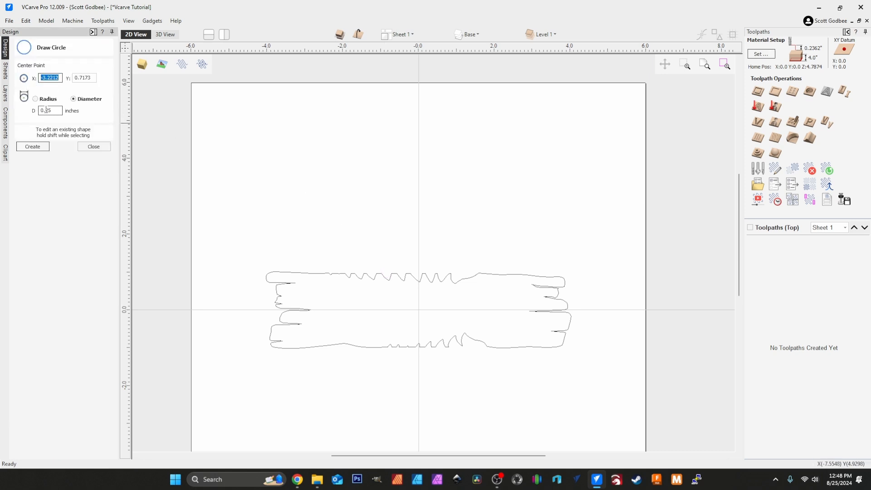
left_click_drag(45, 110, 53, 111)
type("01")
left_click(39, 149)
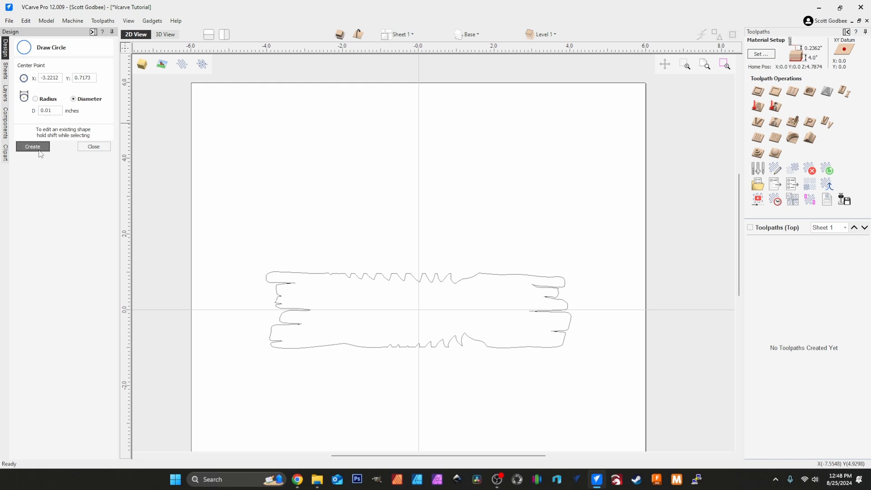
left_click(94, 146)
- Fit the 0.01-inch circle between the two converging lines of the pointed crack at the plank's upper-left end, near its tip
scroll(261, 286, "up", 5)
scroll(350, 286, "up", 8)
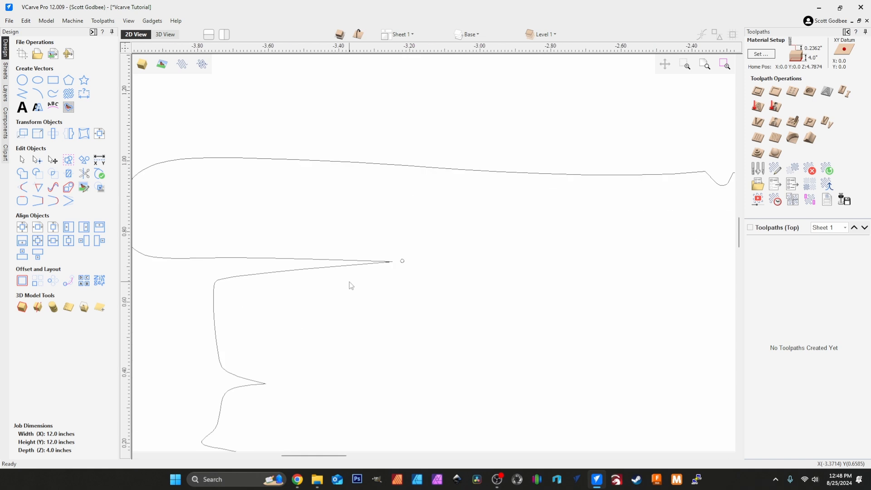
left_click(452, 247)
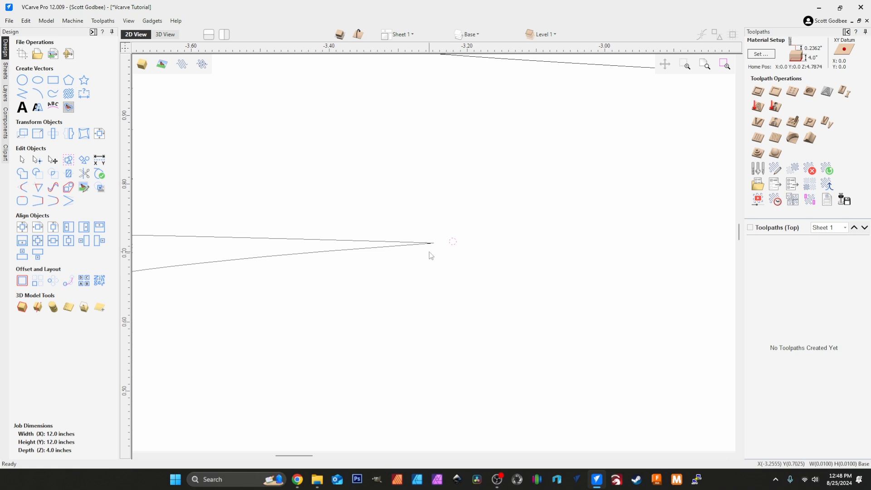
scroll(407, 251, "up", 2)
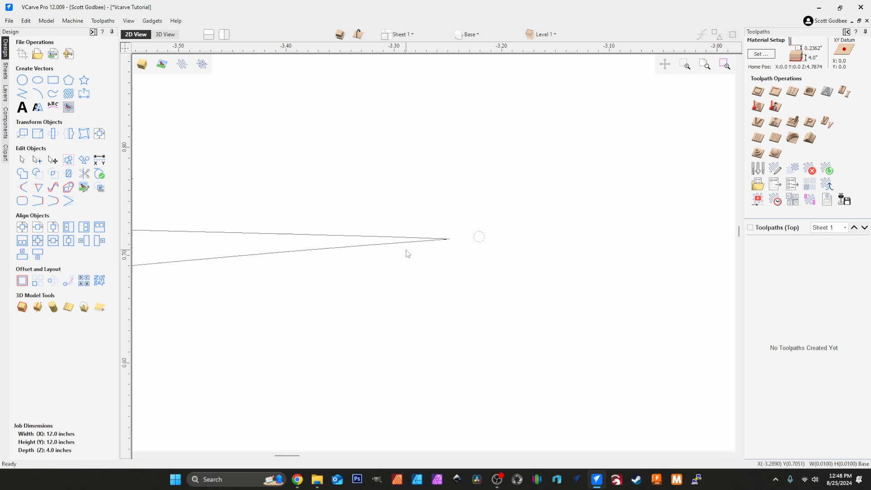
left_click(478, 238)
left_click_drag(480, 235, 211, 272)
left_click_drag(212, 271, 579, 235)
scroll(186, 248, "up", 2)
scroll(186, 249, "up", 1)
scroll(504, 259, "down", 3)
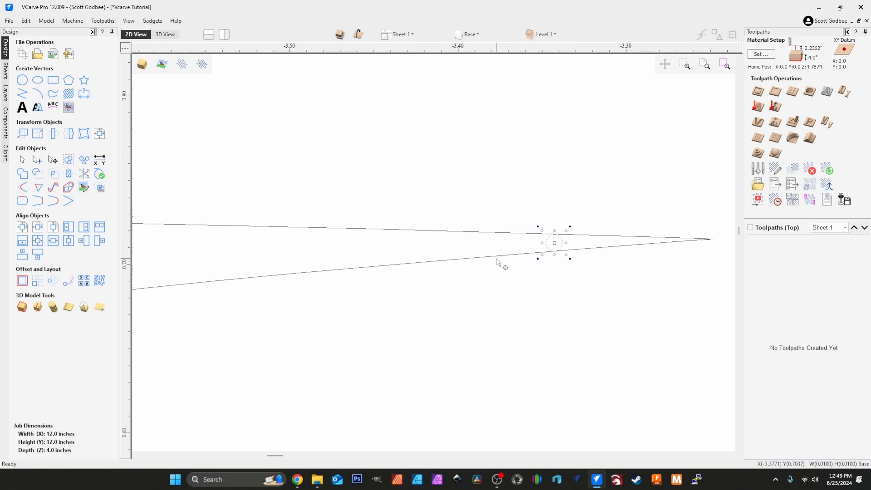
scroll(684, 246, "up", 3)
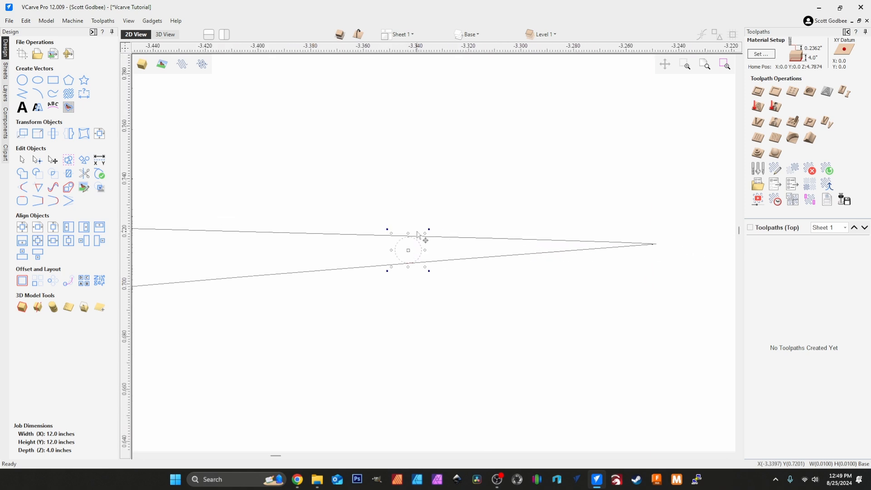
scroll(553, 244, "down", 3)
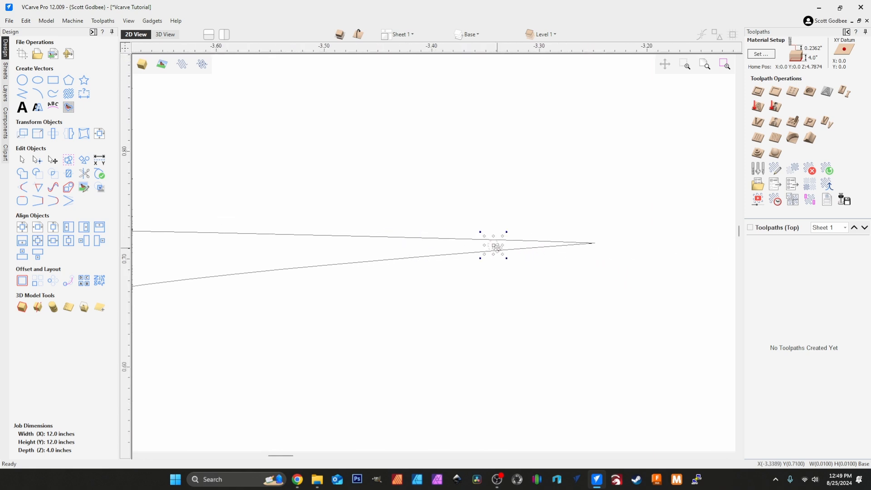
mouse_move(496, 247)
left_mouse_down()
mouse_move(381, 247)
mouse_move(504, 250)
mouse_move(494, 243)
left_mouse_up()
- Place a 0.125-inch diameter circle over the wider part of the same crack, centred at about X -3.54, Y 0.71
left_click(22, 80)
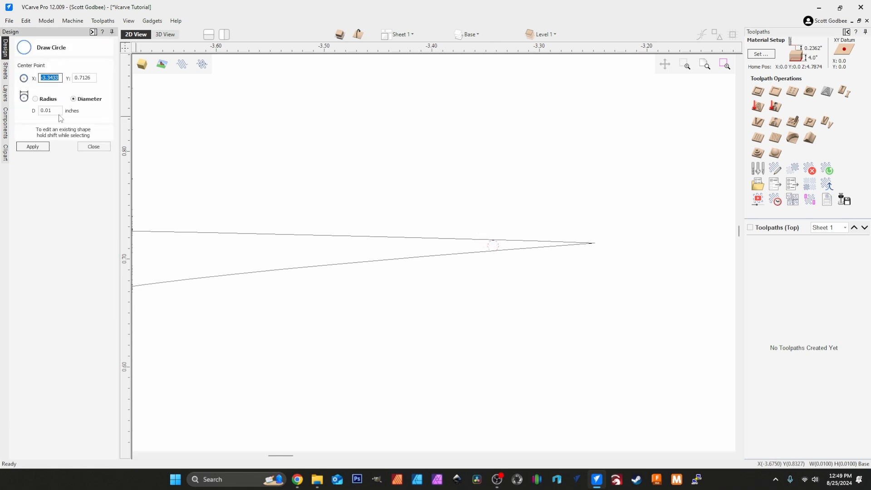
left_click_drag(46, 113, 61, 111)
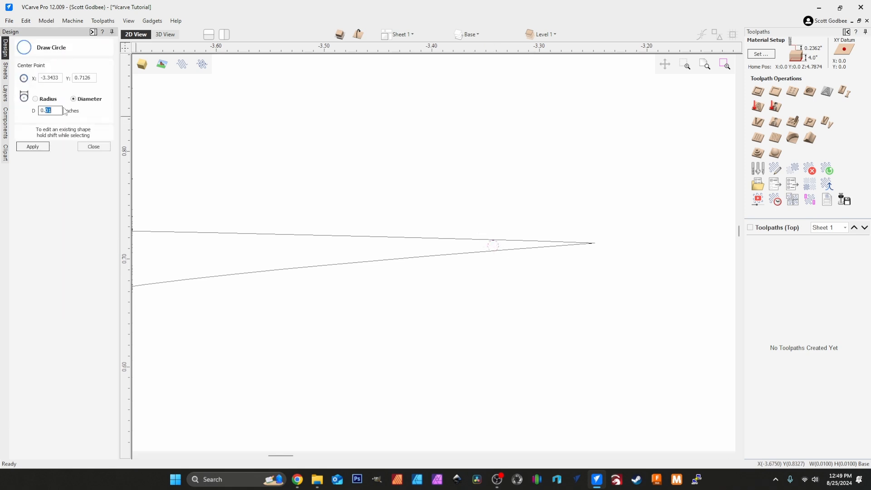
type(".1")
type("125")
left_click(277, 251)
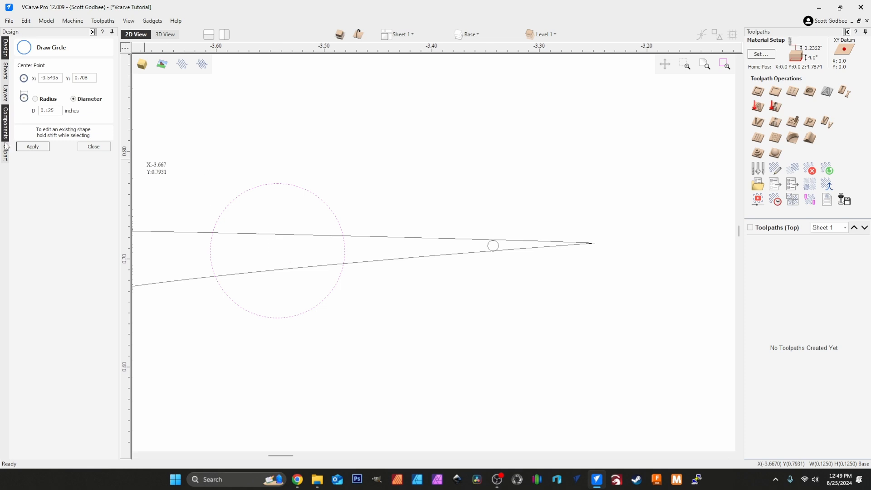
- Move the 0.125-inch circle to the crack's wide mouth, between the upper line and the rounded corner below it
left_click(93, 147)
scroll(436, 208, "down", 3)
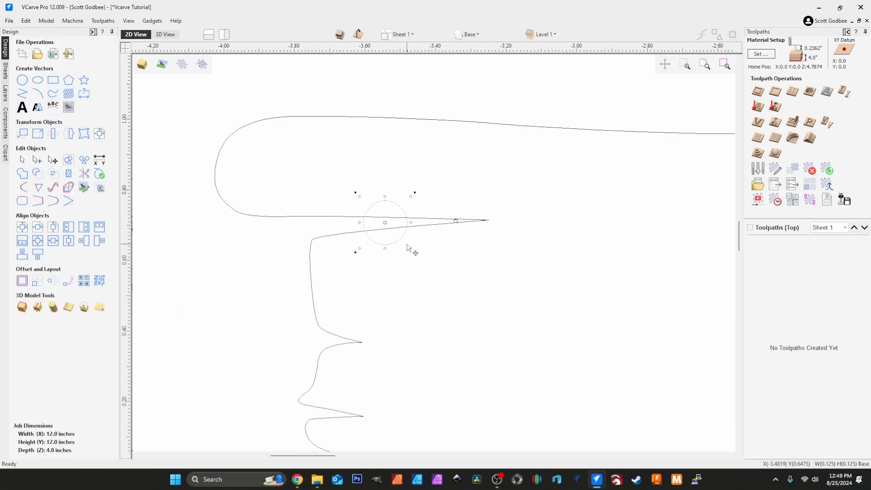
left_click_drag(381, 223, 292, 234)
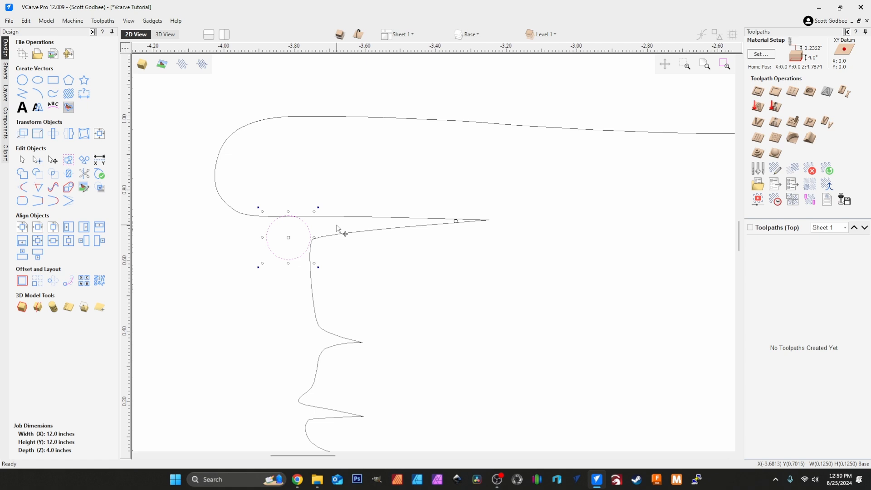
scroll(339, 229, "up", 2)
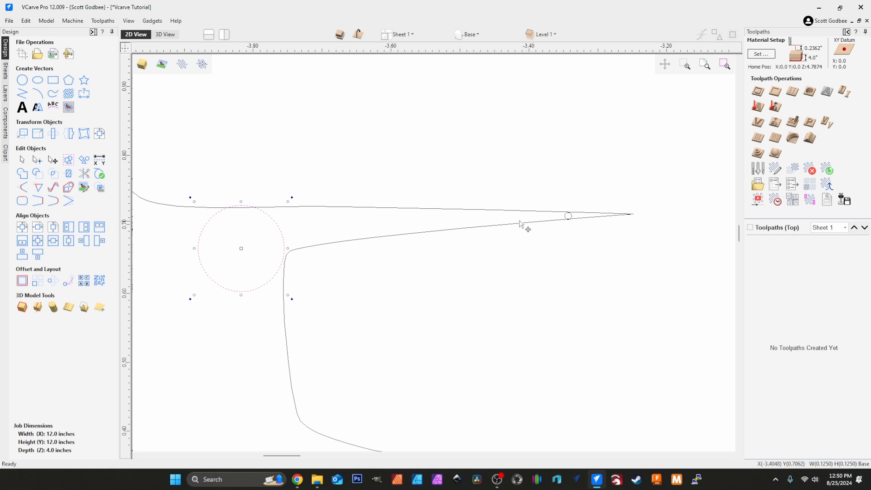
mouse_move(243, 248)
left_mouse_down()
mouse_move(238, 256)
mouse_move(236, 249)
left_mouse_up()
left_click_drag(232, 252, 241, 254)
- Examine how the 0.01-inch circle sits between the crack's converging lines compared with the 0.125-inch circle at the mouth
scroll(576, 209, "up", 3)
scroll(569, 222, "up", 3)
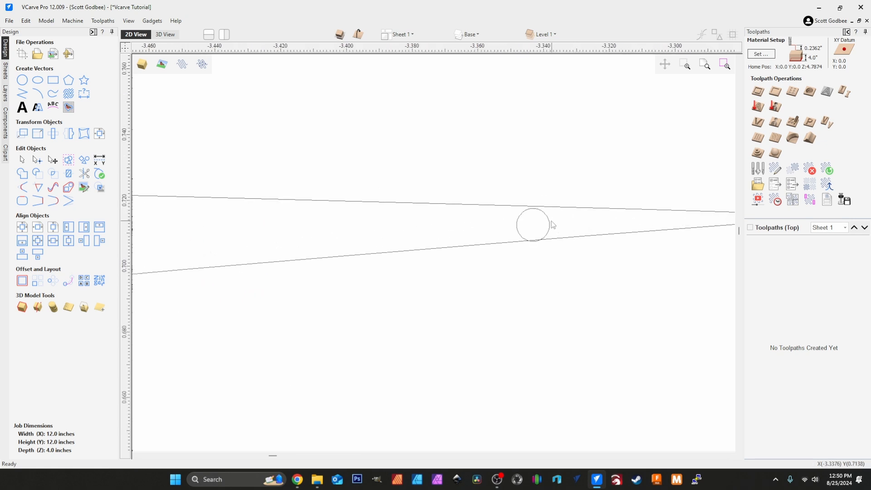
left_click(549, 226)
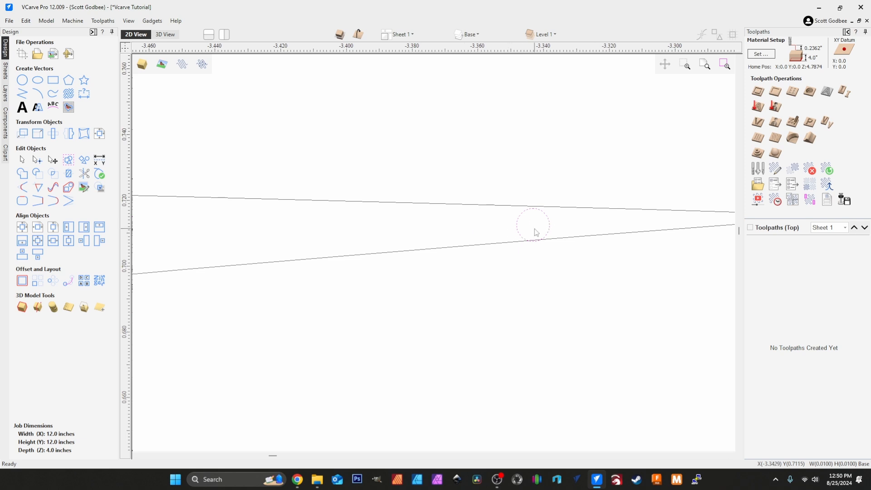
scroll(502, 218, "down", 2)
scroll(514, 219, "up", 4)
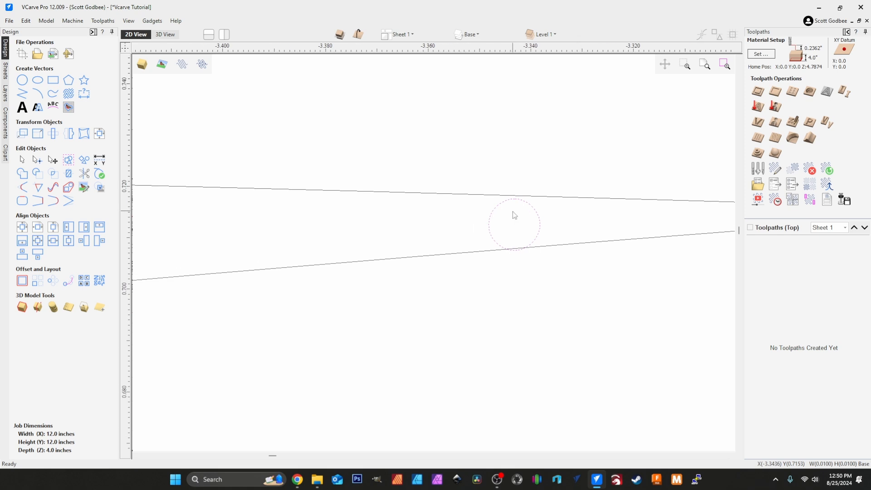
scroll(515, 206, "down", 6)
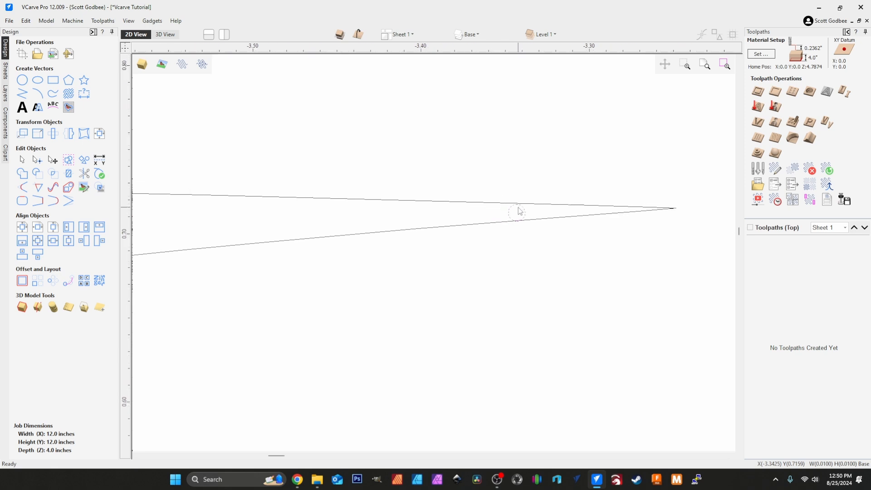
scroll(270, 233, "up", 3)
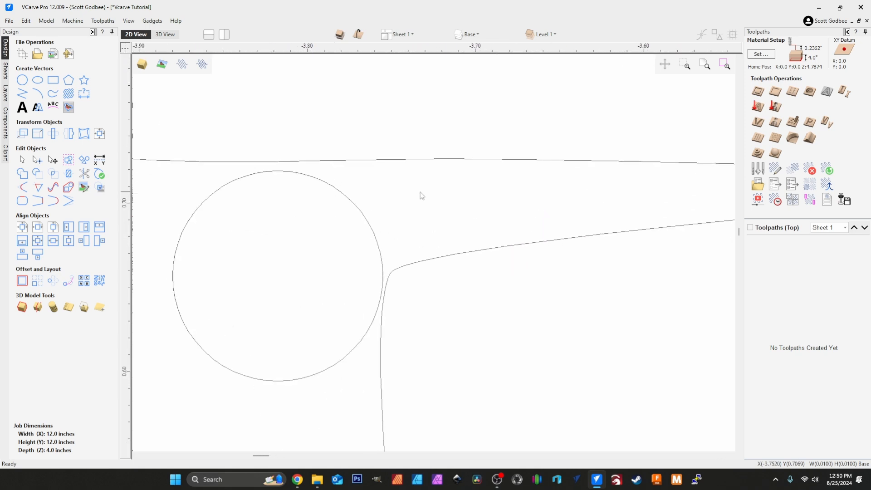
scroll(287, 233, "down", 3)
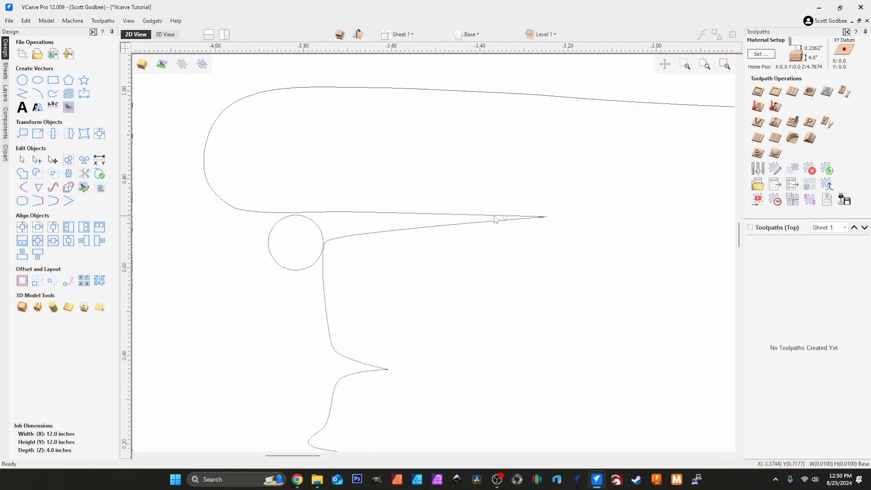
- Delete the 0.125-inch circle at the crack's mouth
scroll(510, 223, "up", 4)
scroll(312, 224, "down", 3)
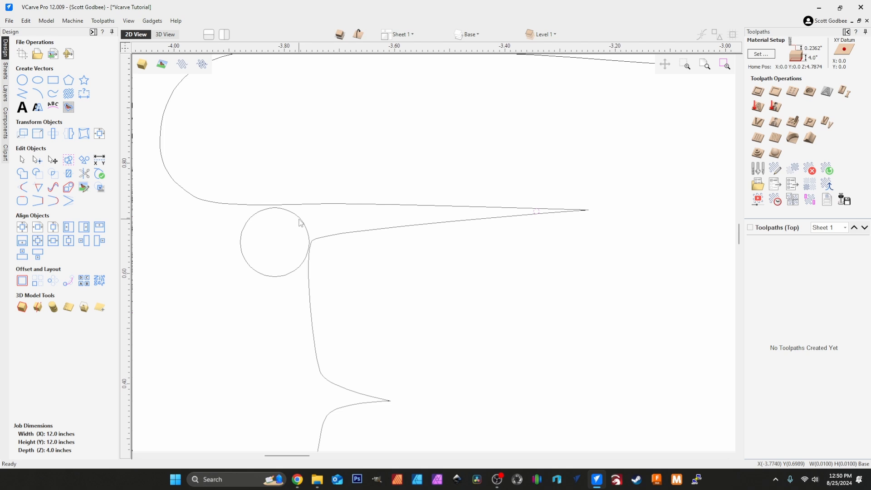
left_click(302, 222)
key("Delete")
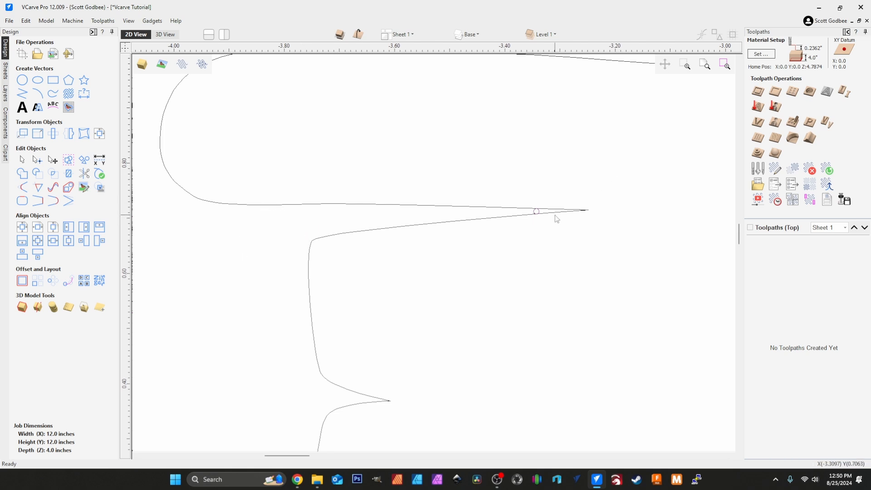
- Shift the 0.01-inch circle slightly towards the crack's tip so it touches both converging lines
scroll(581, 212, "up", 3)
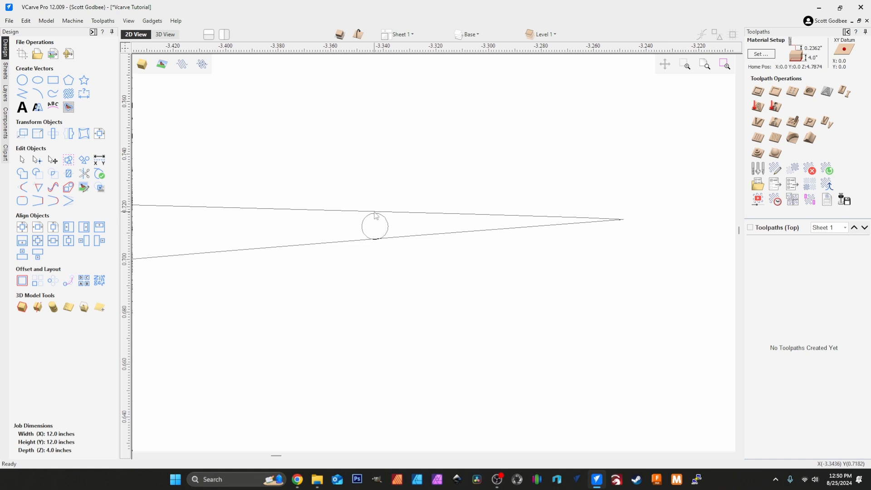
left_click(388, 225)
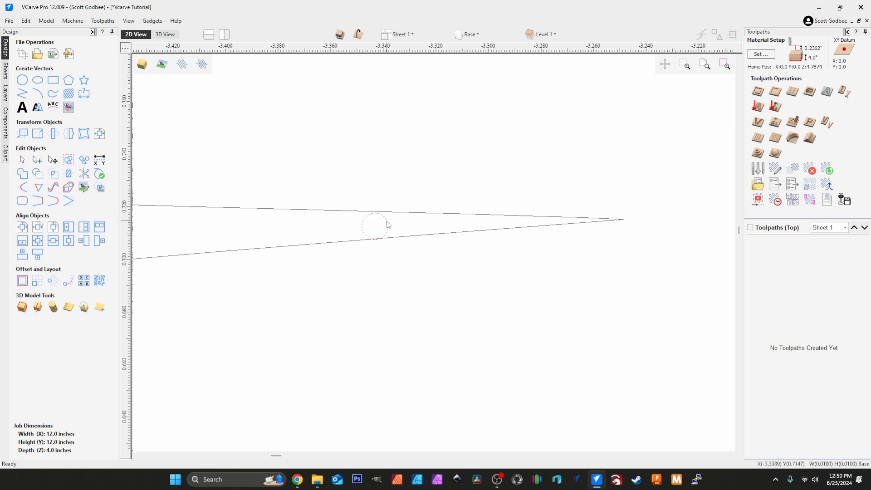
left_click(386, 225)
left_click_drag(378, 223, 387, 228)
- Measure the distance from the 0.01-inch circle's centre to the sharp tip of the crack
left_click(99, 159)
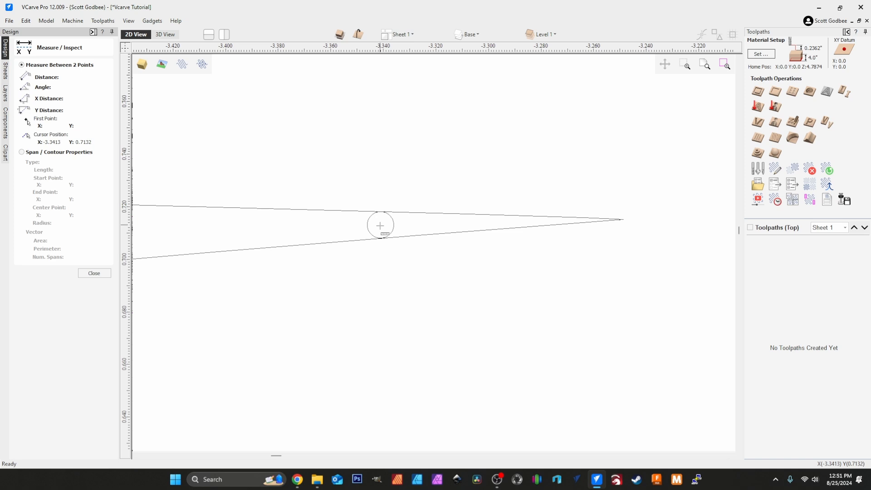
left_click(382, 232)
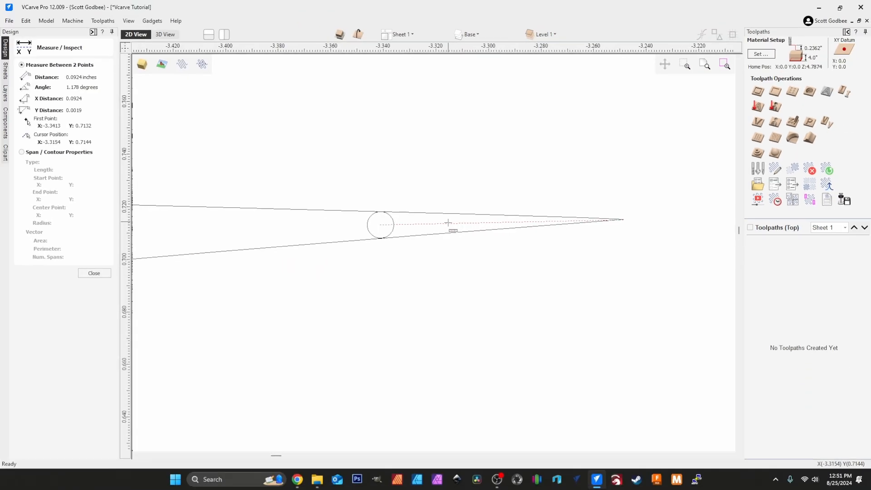
left_click(92, 273)
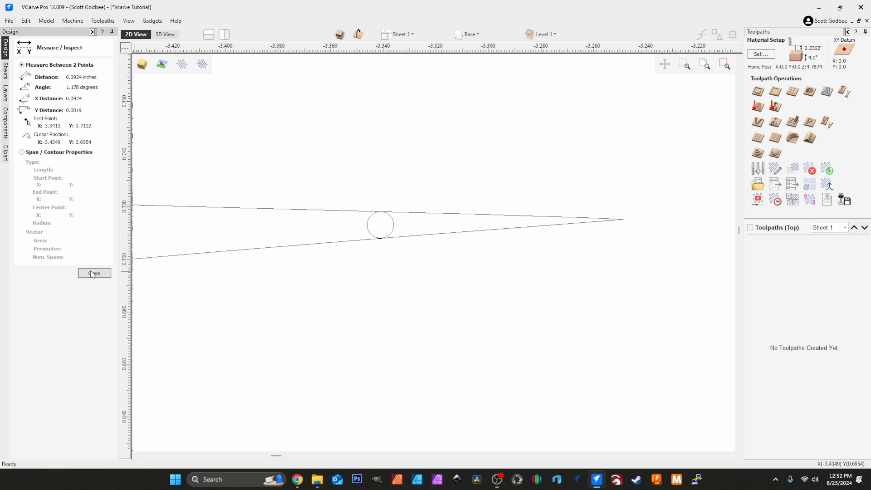
- Nudge the 0.01-inch circle about 0.003 inch towards the crack's tip so it slightly overlaps both lines
scroll(426, 219, "up", 2)
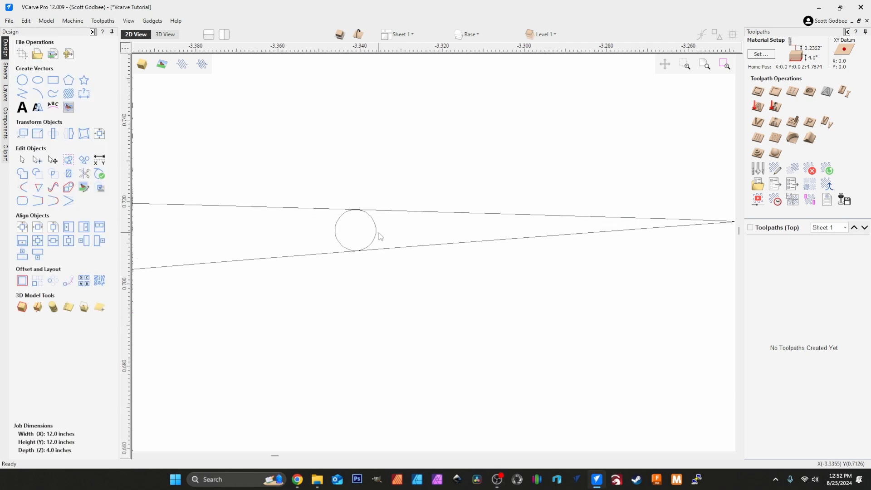
left_click(376, 235)
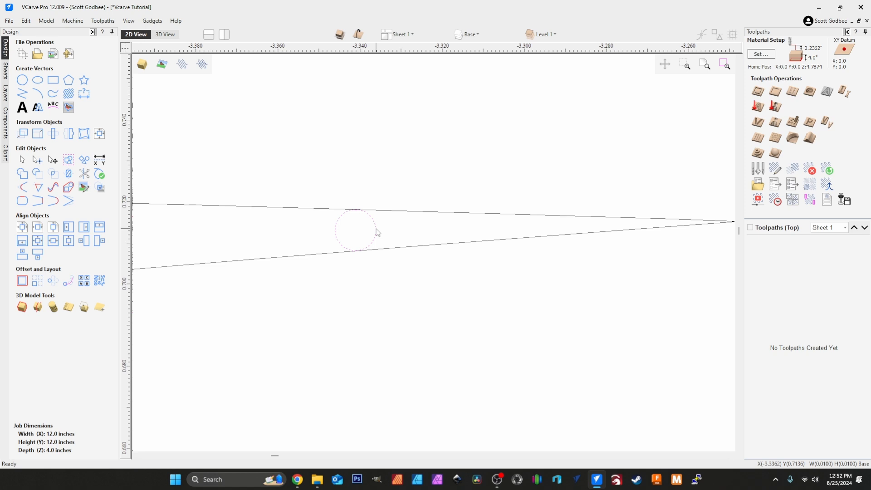
scroll(405, 229, "down", 2)
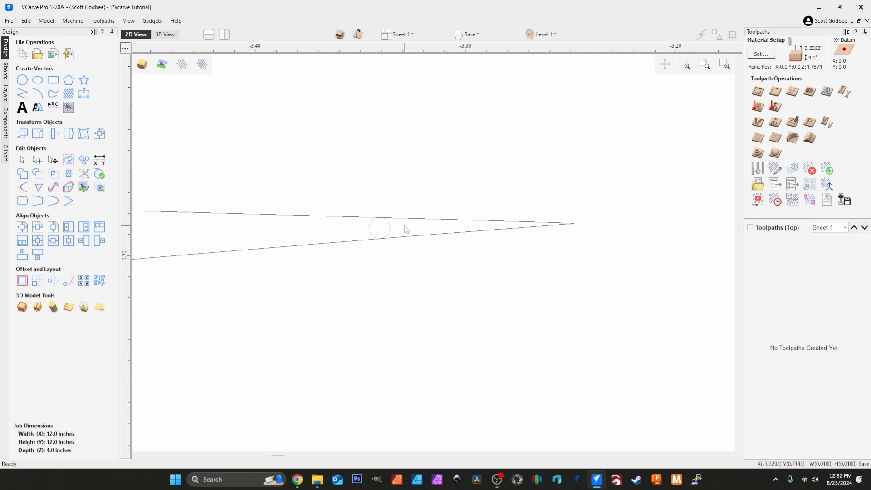
scroll(406, 229, "up", 2)
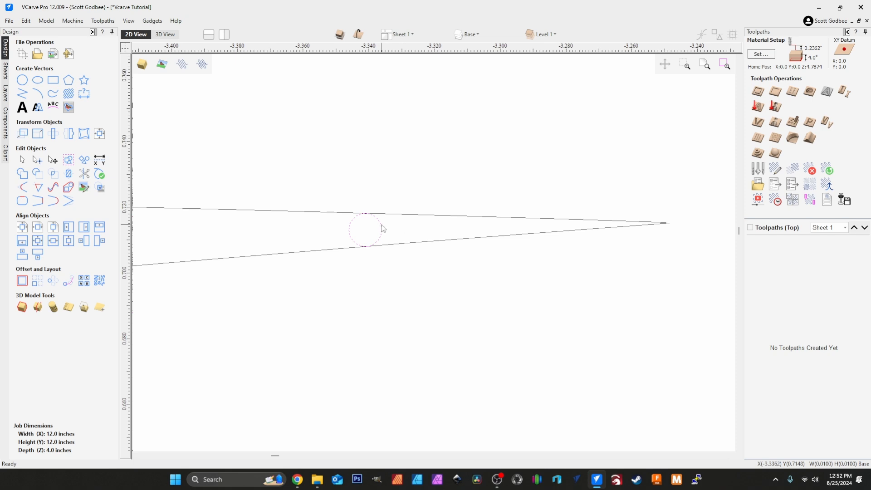
scroll(383, 228, "up", 4)
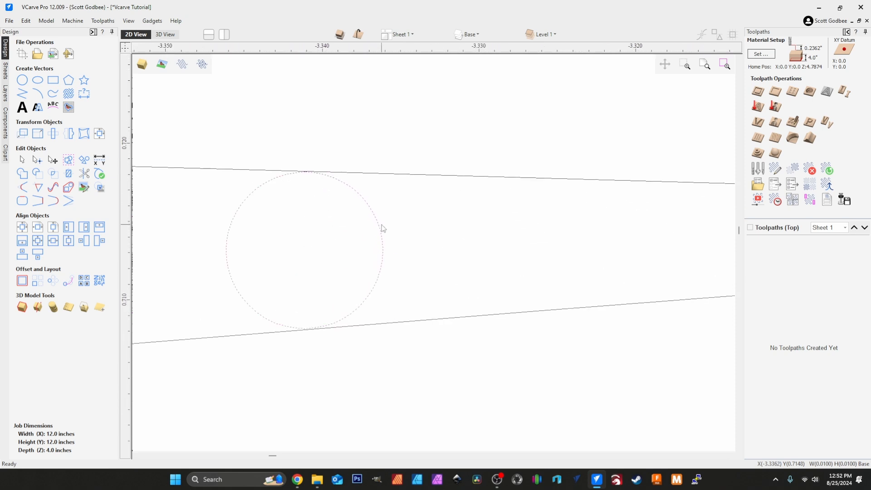
key("Right")
key("Right")
key("Right")
key("Right")
key("Right")
key("Right")
key("Up")
key("Right")
key("Right")
key("Down")
key("Right")
key("Right")
key("Up")
key("Right")
- Trim away the crack's pointed tip beyond the circle and the circle's arc facing the crack's open end
left_click(85, 174)
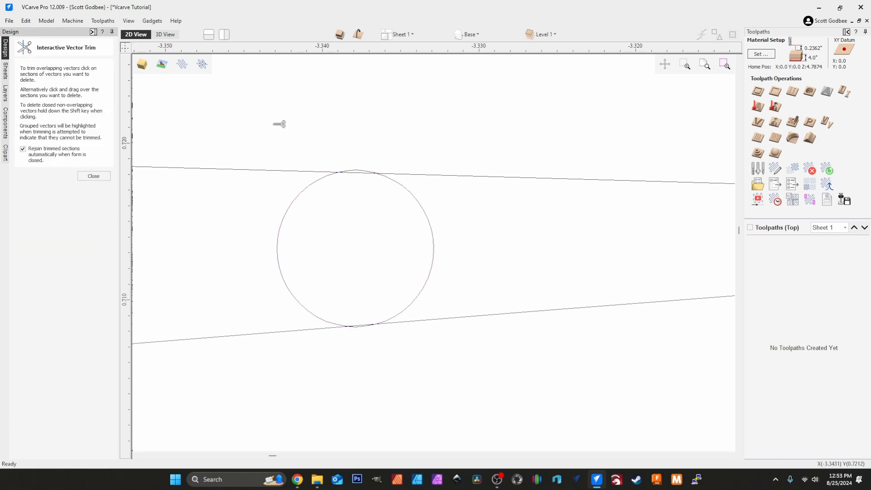
left_click(525, 180)
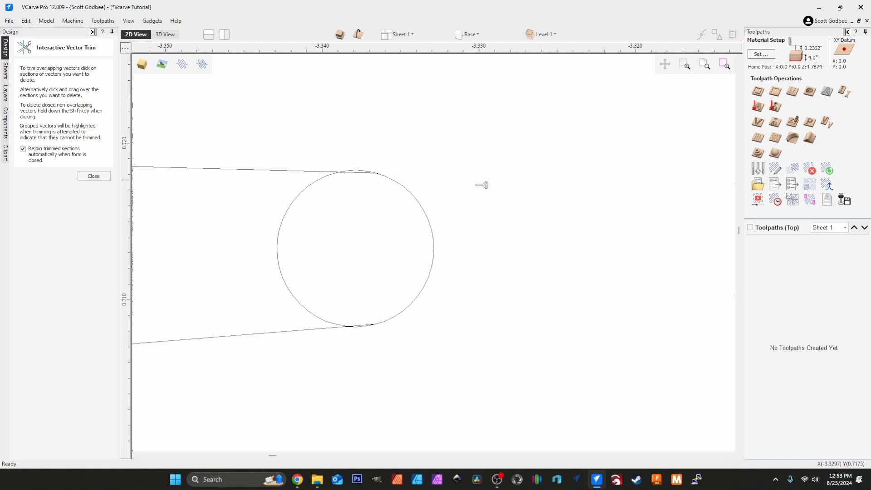
left_click(281, 249)
- Trim the leftover circle slivers outside the crack's upper and lower lines, and finish trimming with the sections rejoined
scroll(365, 170, "up", 2)
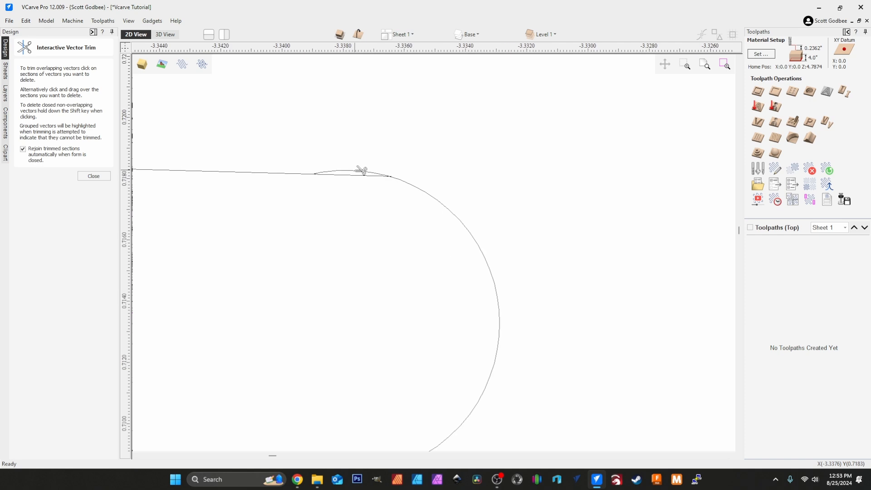
left_click(361, 171)
scroll(368, 164, "down", 2)
scroll(372, 308, "up", 2)
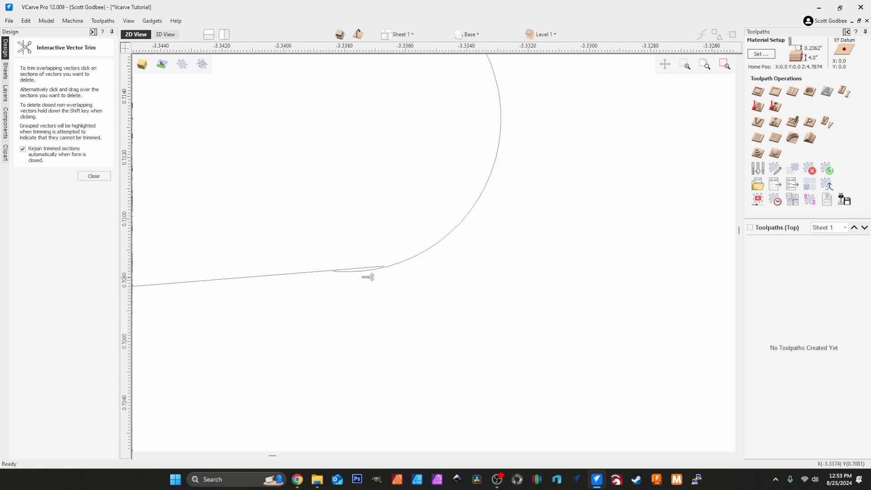
left_click(365, 273)
scroll(379, 289, "down", 1)
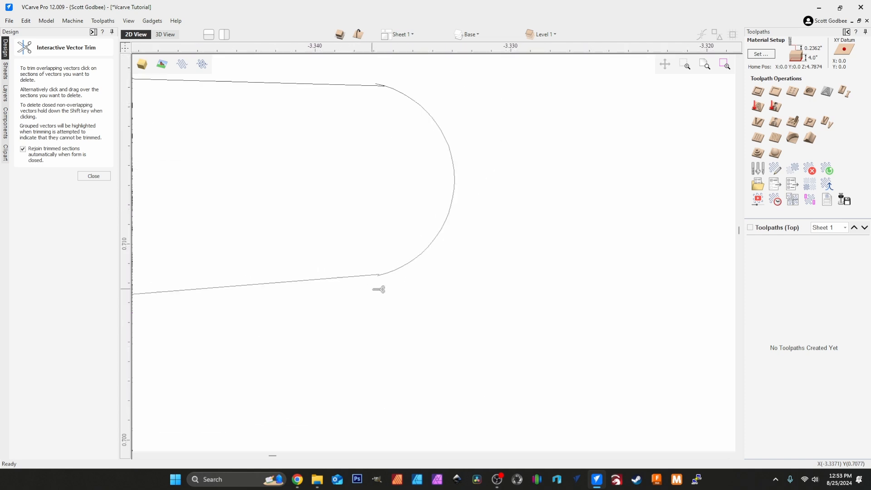
left_click(94, 175)
- Draw a 0.01-inch diameter circle inside the crack, centred at about X -3.42, Y 0.71
scroll(556, 254, "down", 3)
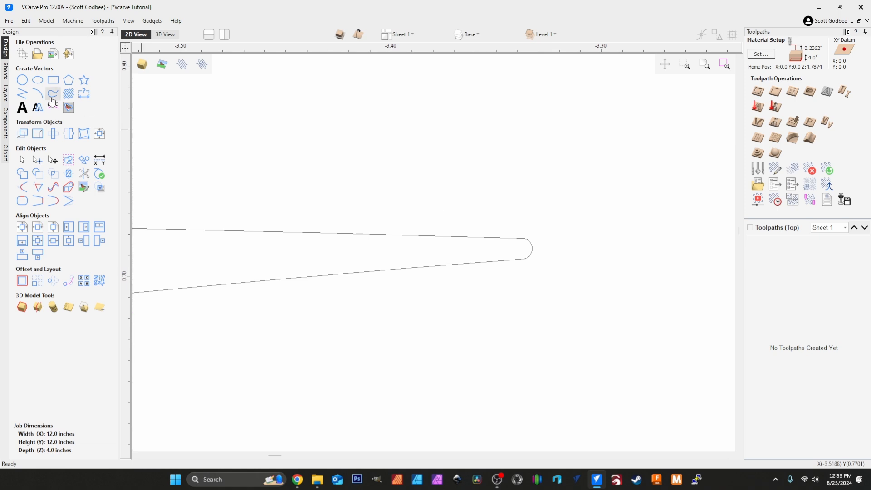
left_click(22, 80)
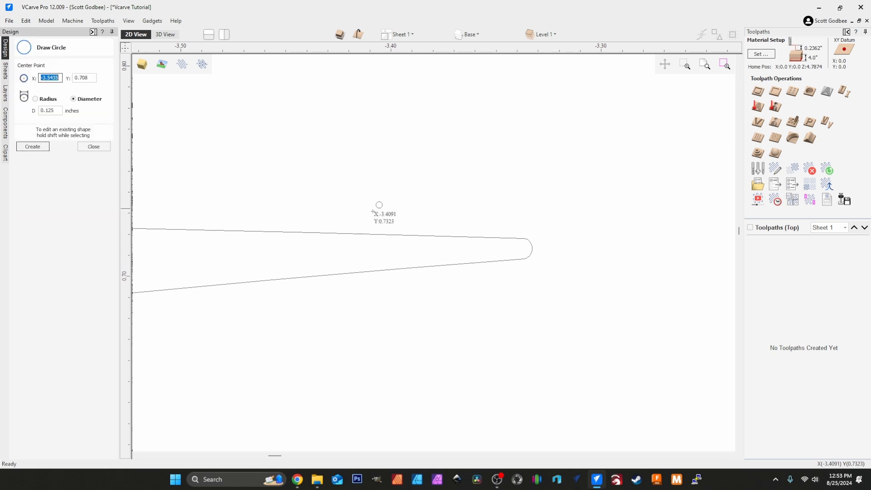
left_click_drag(47, 110, 64, 119)
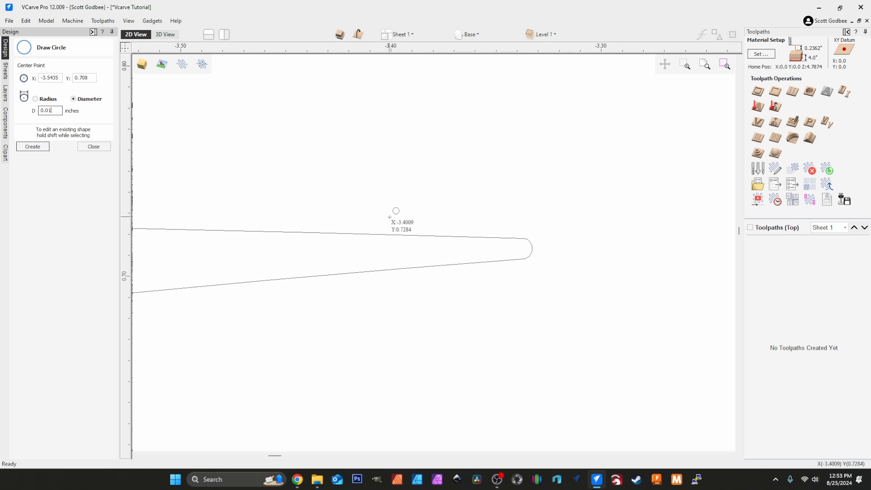
left_click(348, 252)
left_click(93, 146)
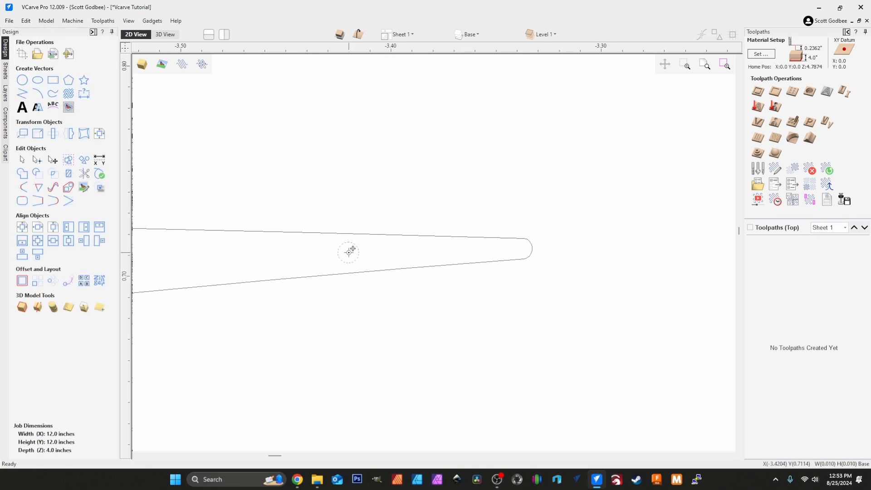
- Move the new 0.01-inch circle into the crack's rounded end, lined up with the arc, and inspect its fit
left_click_drag(352, 249, 522, 248)
middle_click_drag(553, 253, 439, 253)
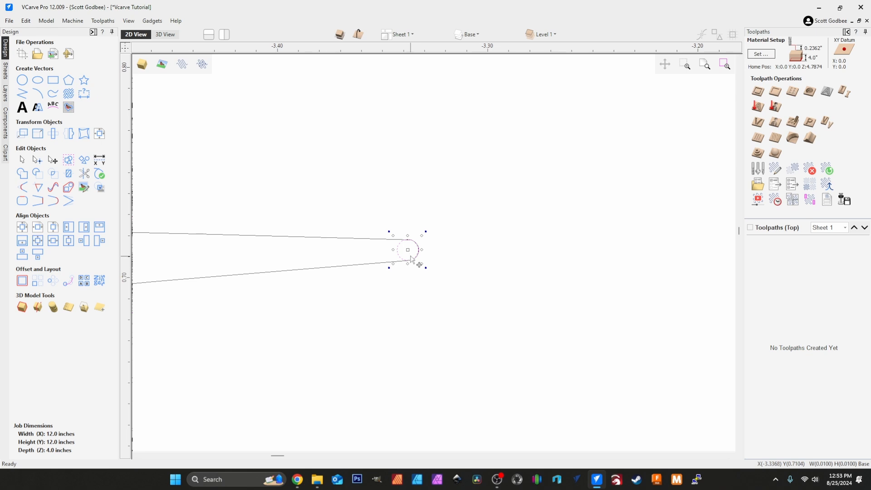
scroll(411, 253, "up", 2)
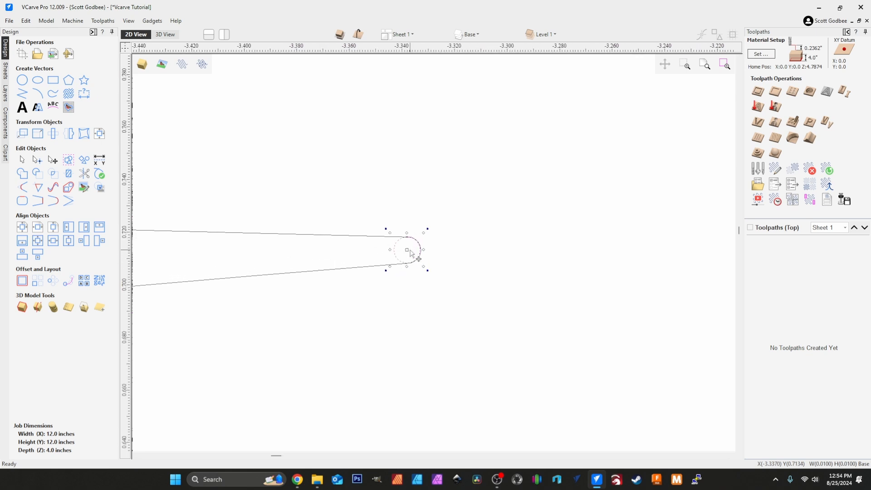
scroll(410, 251, "down", 5)
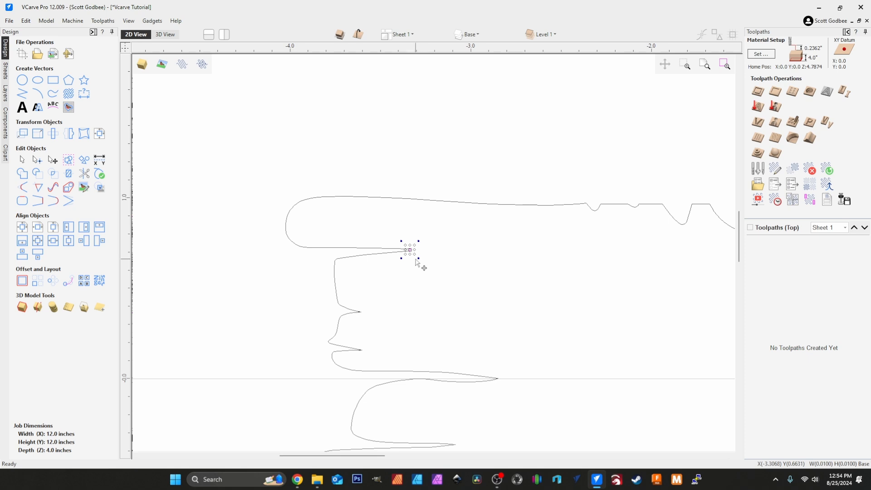
scroll(410, 251, "up", 5)
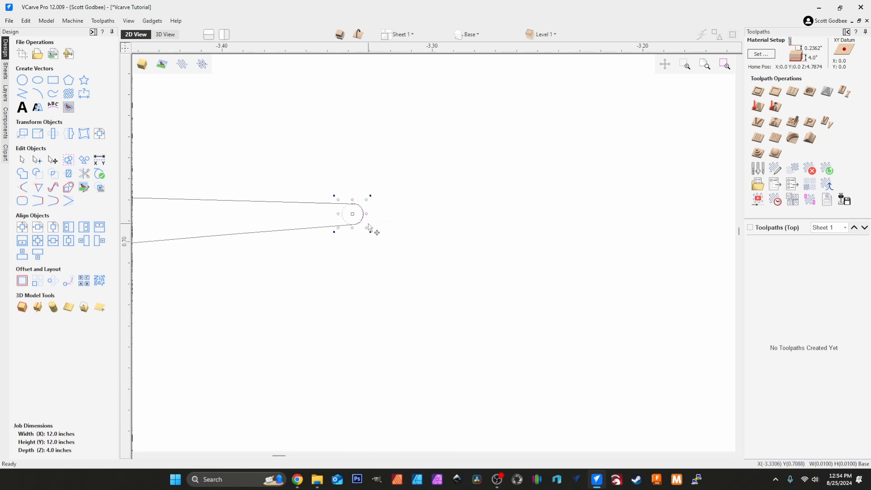
scroll(342, 222, "up", 2)
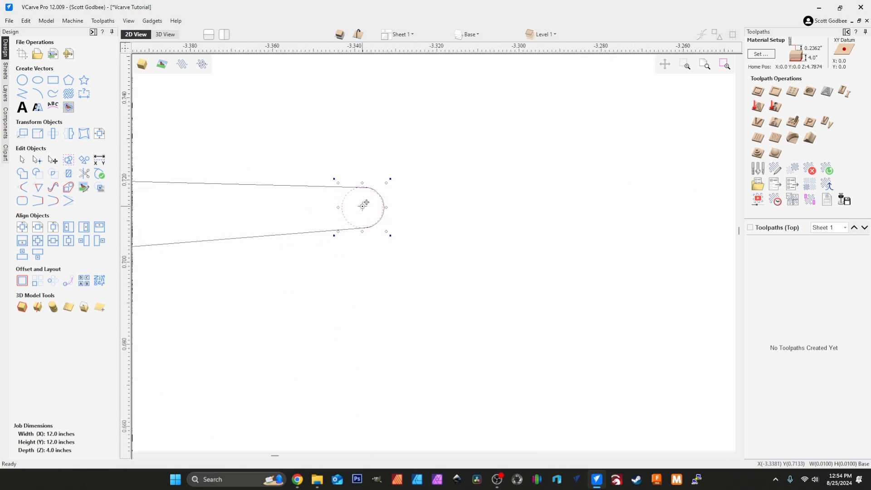
- Move the 0.01-inch circle out of the finished crack into the short crack below, fitting it between both edges near the sharp tip
scroll(366, 204, "down", 2)
left_click_drag(366, 204, 305, 331)
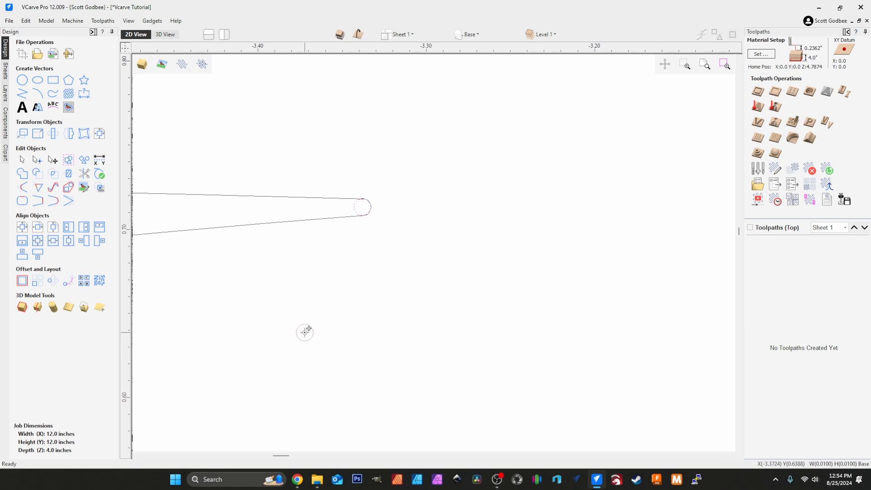
scroll(383, 278, "down", 3)
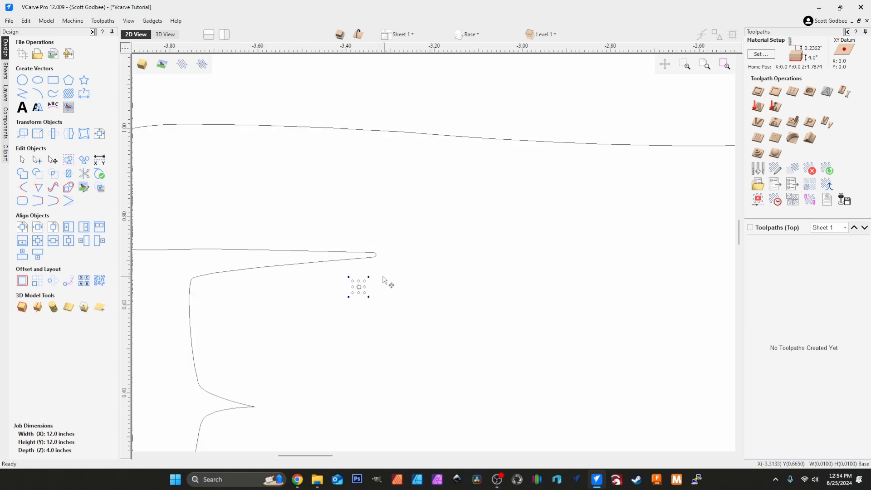
left_click_drag(359, 287, 232, 410)
scroll(220, 416, "up", 10)
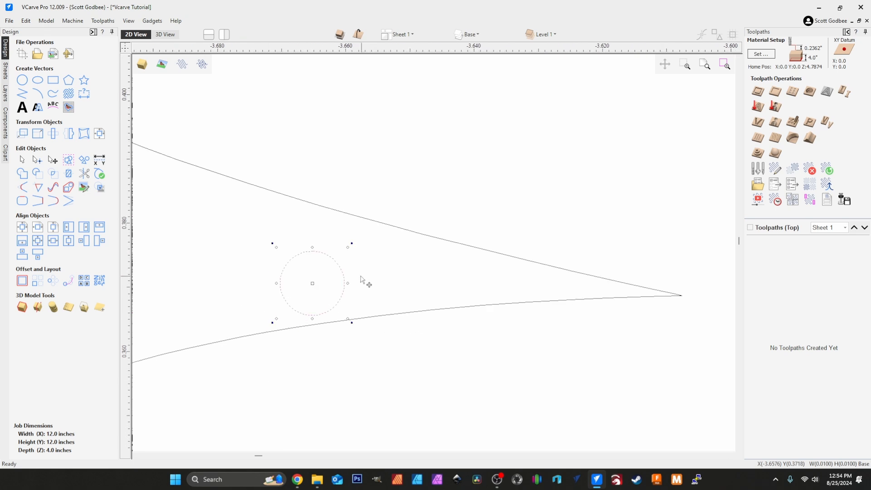
left_click_drag(316, 280, 463, 275)
- Trim away the short crack's pointed tip and the circle's arc facing the open end, and finish trimming with the sections rejoined
left_click(83, 174)
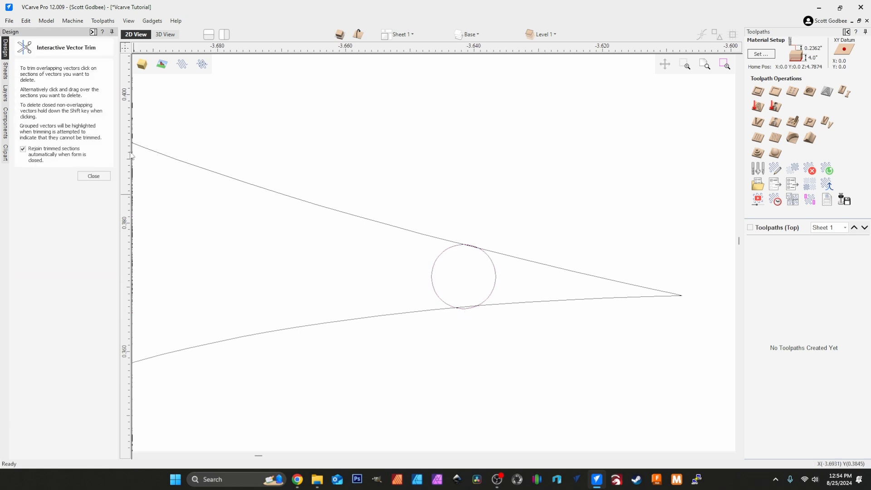
left_click(584, 273)
left_click(432, 276)
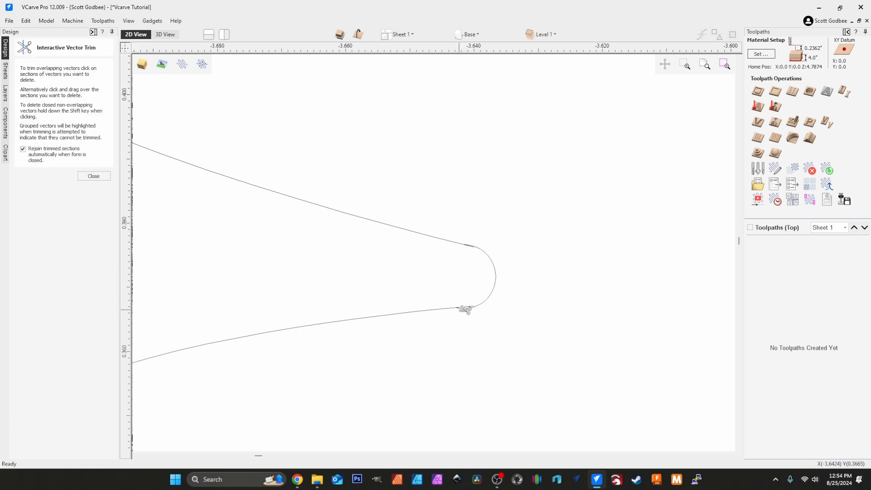
scroll(468, 308, "up", 2)
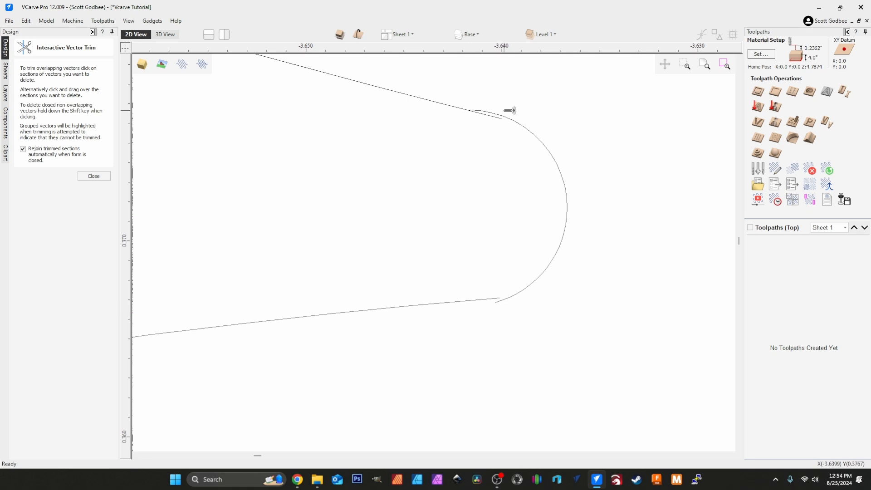
left_click(94, 176)
- Draw three 0.01-inch diameter circles at the next cracks' tips, centred at about (-3.58, 0.16), (-2.95, 0) and (-3.22, -0.37)
scroll(472, 195, "down", 10)
scroll(399, 267, "down", 5)
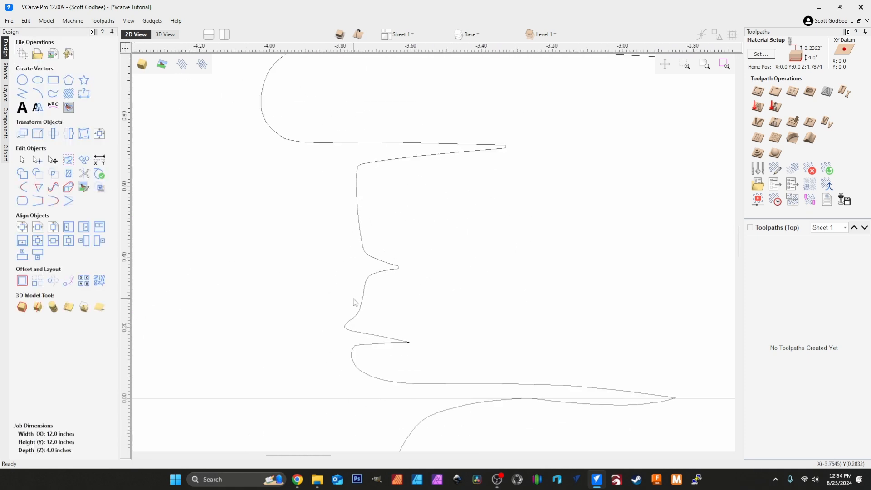
scroll(356, 171, "down", 3)
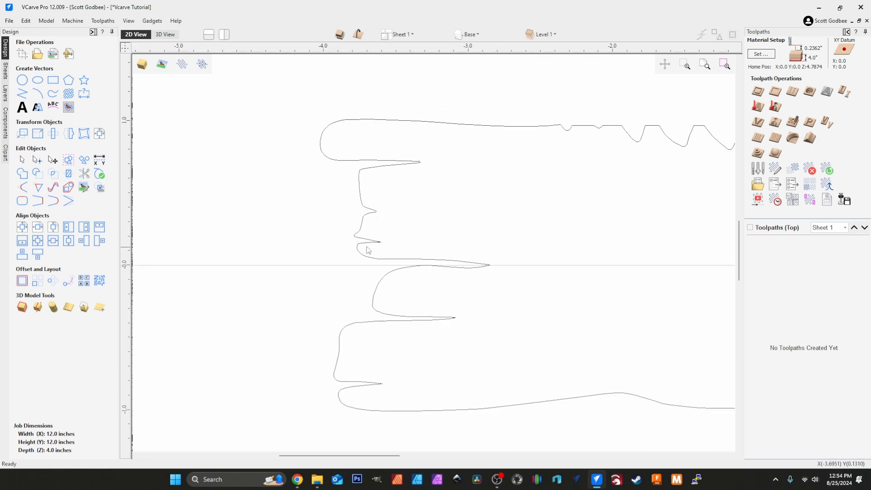
scroll(377, 246, "up", 4)
scroll(401, 244, "down", 2)
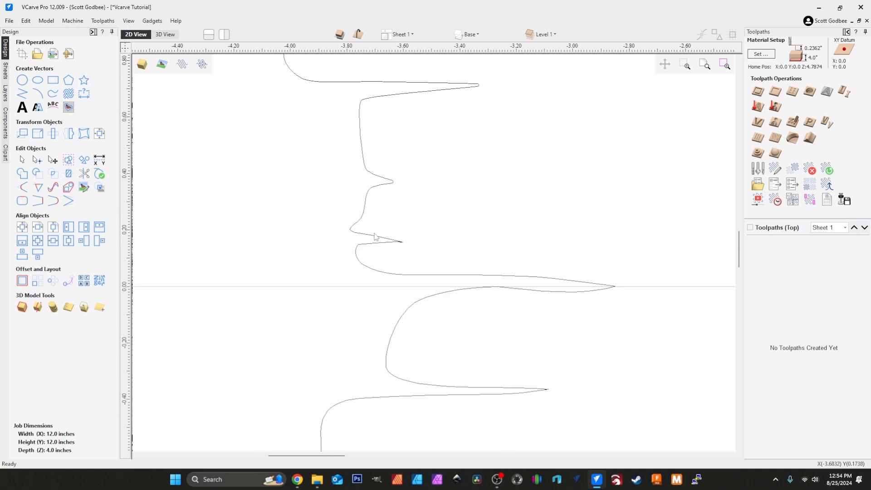
left_click(22, 80)
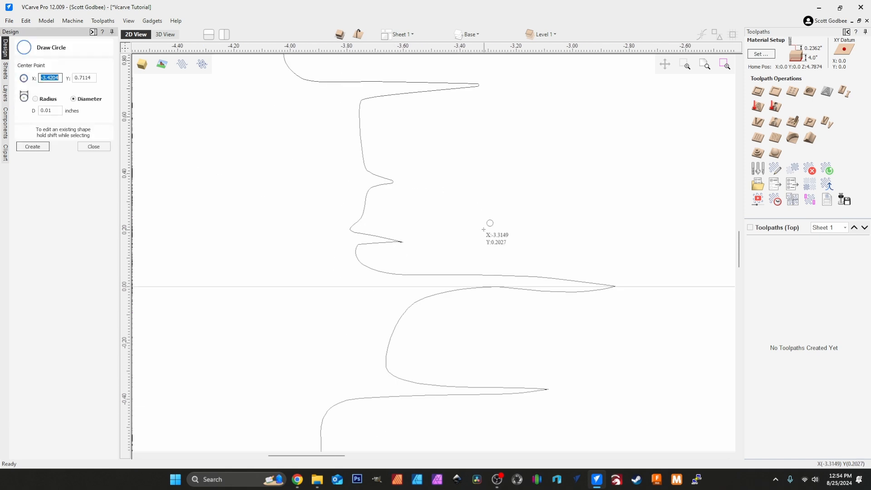
left_click(409, 242)
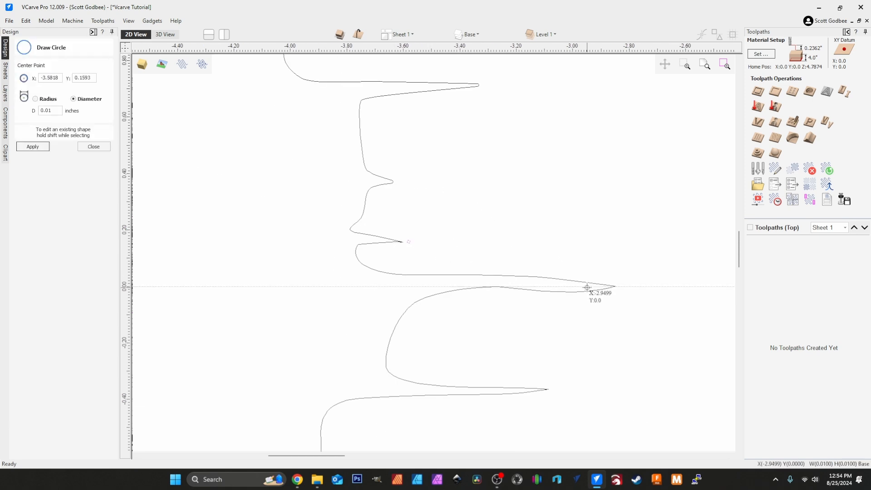
left_click(587, 286)
left_click(520, 393)
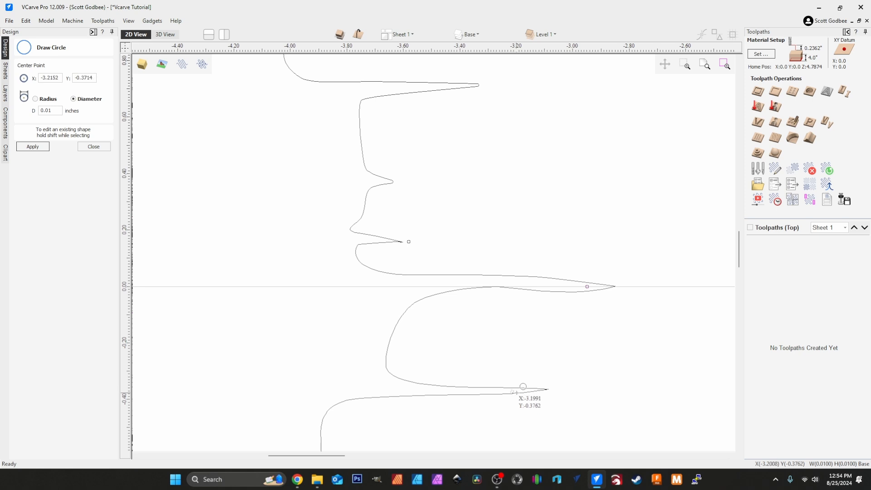
- Draw another 0.01-inch circle inside the lowest crack at about X -3.71, Y -0.82, and finish drawing circles
scroll(539, 316, "down", 2)
scroll(536, 325, "down", 1)
scroll(461, 425, "up", 3)
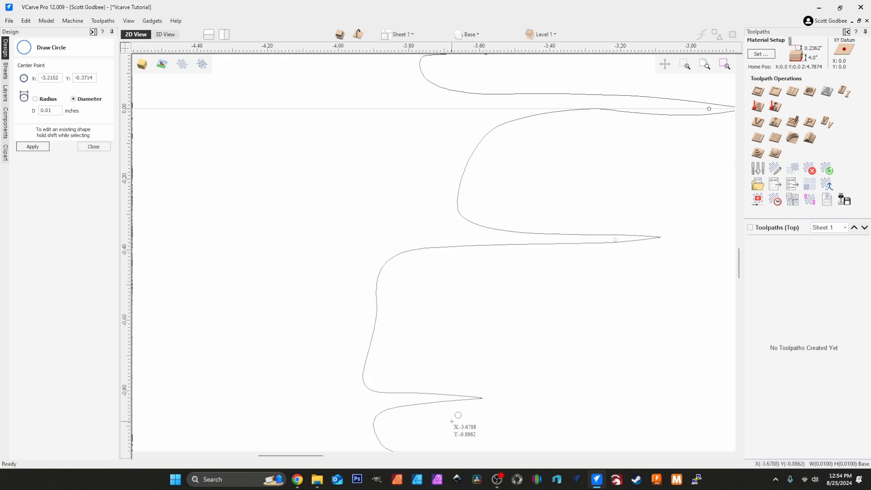
left_click(440, 397)
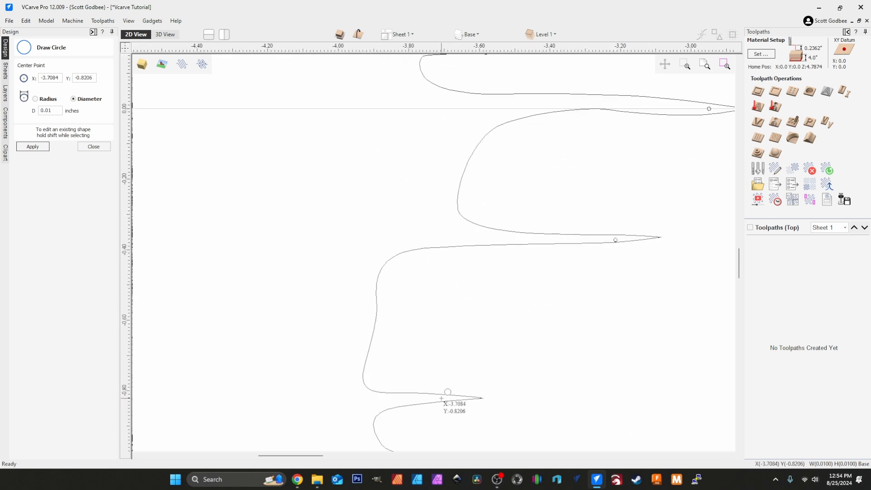
left_click(111, 147)
- Move the circle beside the third crack's tip into that crack, fitting it between the upper and lower edges
scroll(377, 295, "down", 3)
scroll(391, 202, "up", 4)
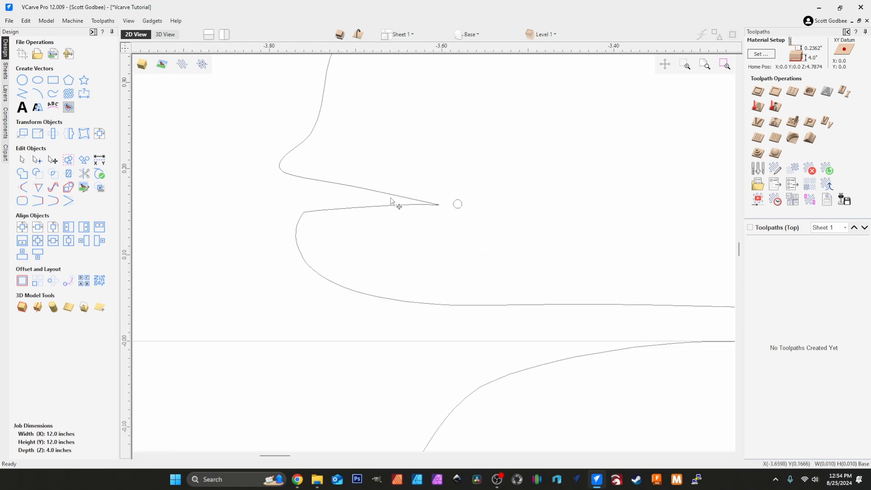
scroll(395, 202, "up", 3)
left_click(570, 208)
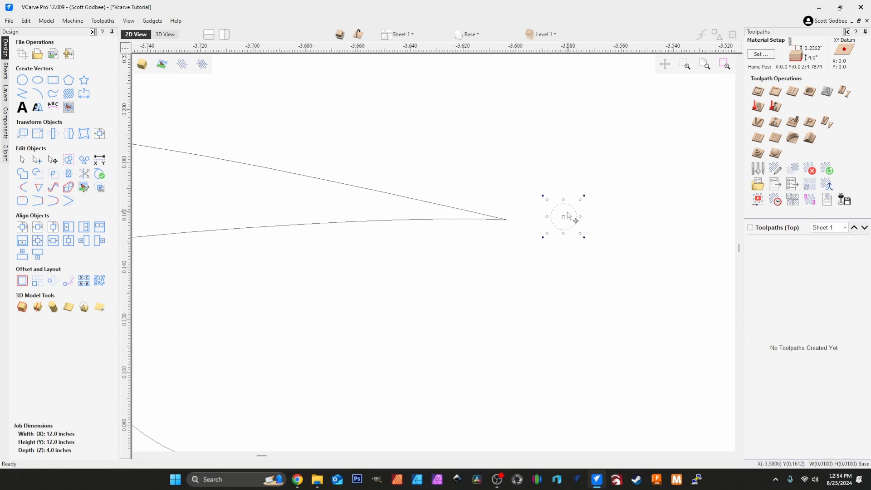
left_click_drag(567, 213, 399, 206)
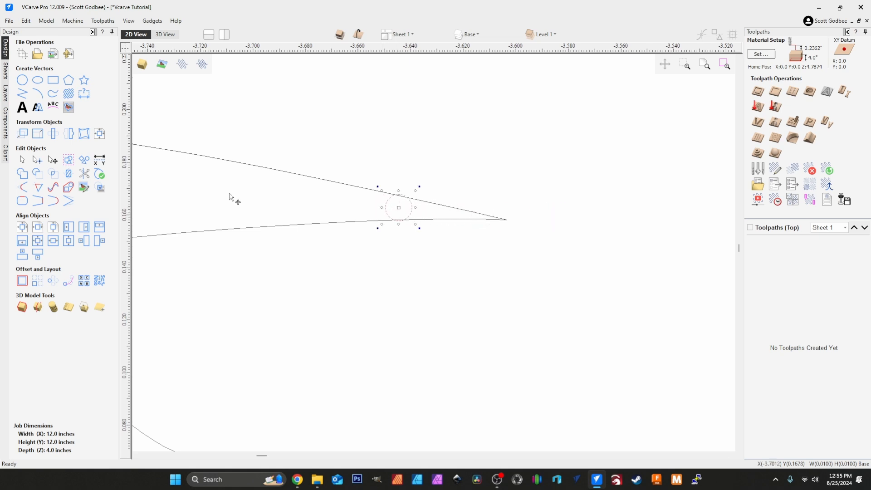
- Trim away the third crack's pointed tip, the circle's inner arc and the leftover circle sliver, and finish with the sections rejoined
left_click(83, 174)
left_click(435, 205)
scroll(408, 212, "up", 3)
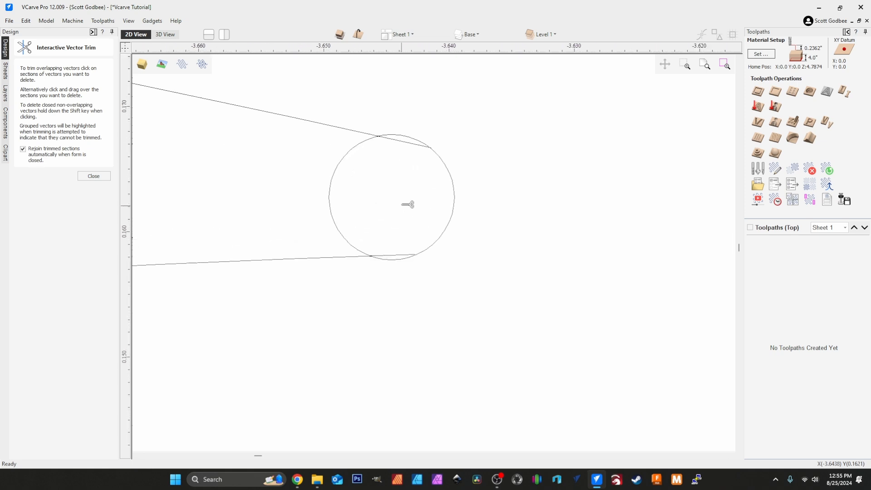
left_click(333, 185)
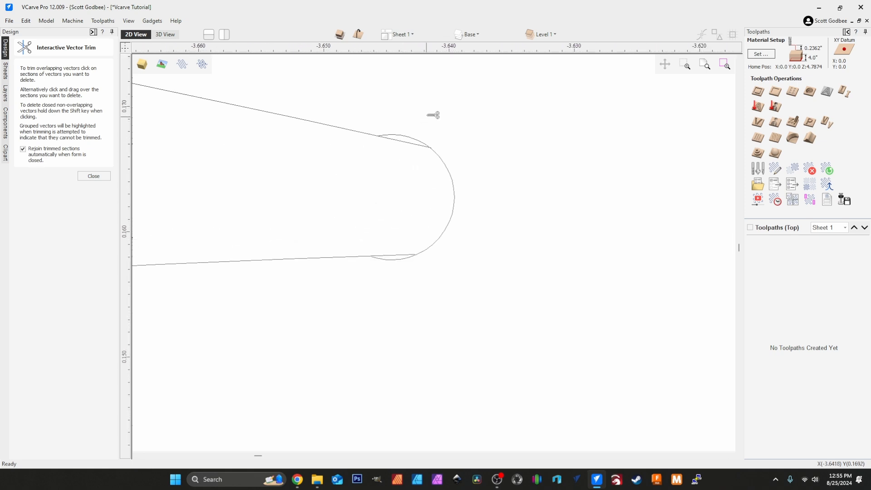
left_click(396, 260)
left_click(93, 176)
- Draw a 0.01-inch circle in a notch of the upper jagged edge at about X -1.55, Y 0.90, and move it to the neighbouring notch
scroll(299, 151, "down", 10)
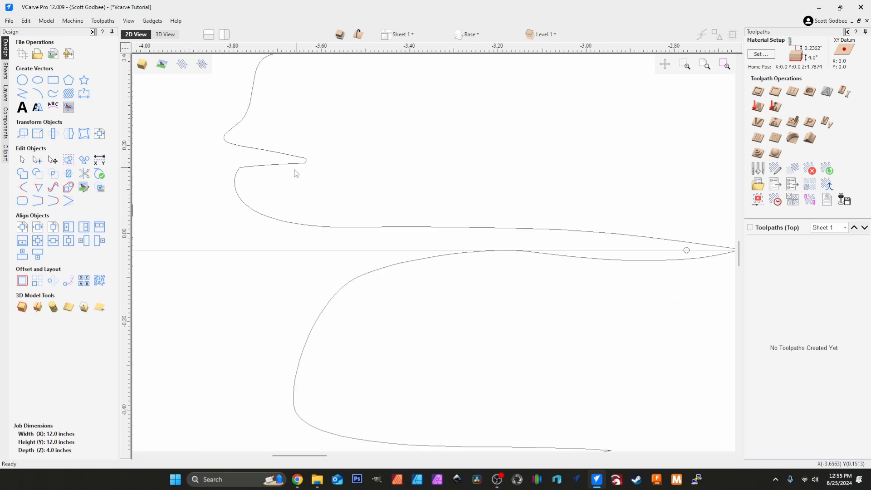
scroll(255, 190, "down", 2)
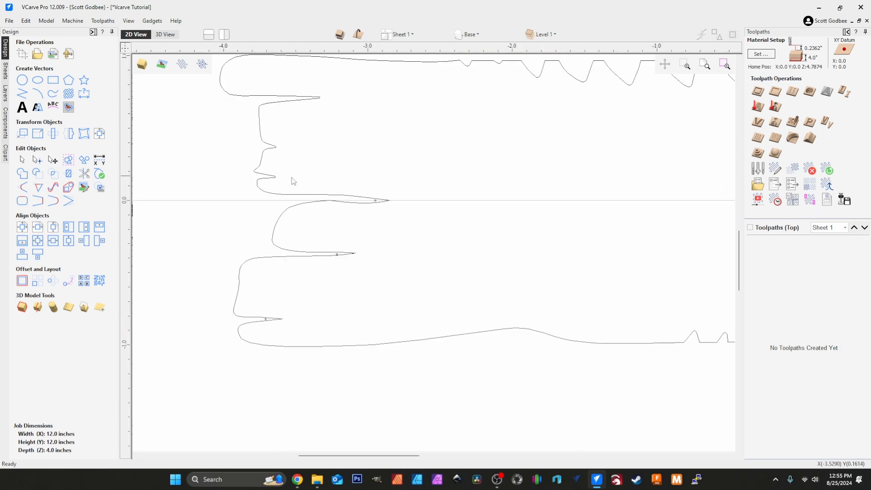
scroll(254, 238, "down", 6)
scroll(365, 212, "up", 4)
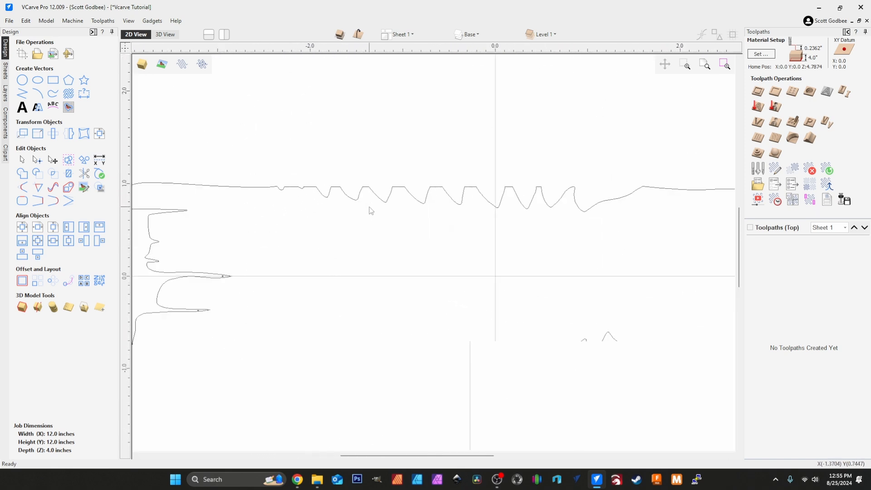
scroll(370, 210, "up", 4)
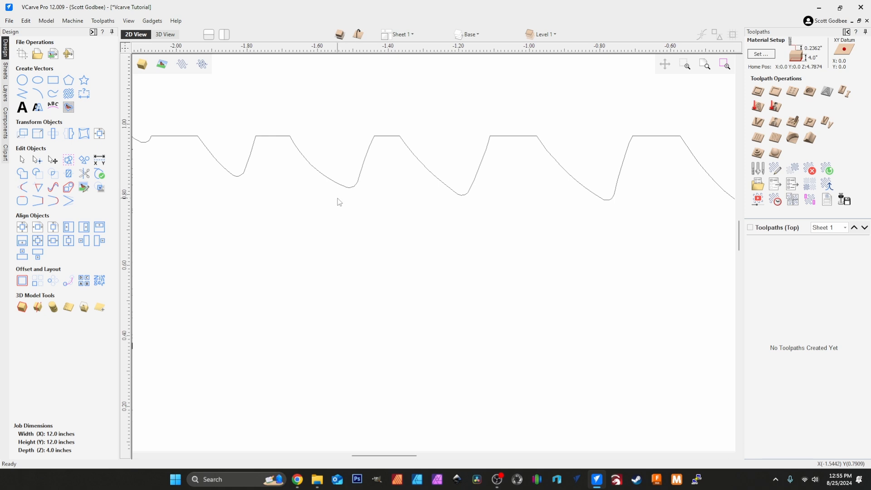
scroll(317, 213, "down", 4)
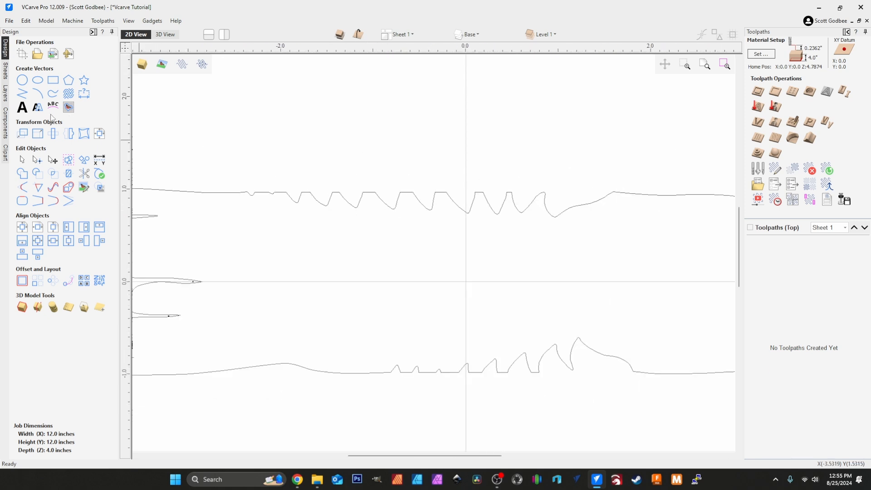
left_click(22, 80)
scroll(333, 186, "up", 4)
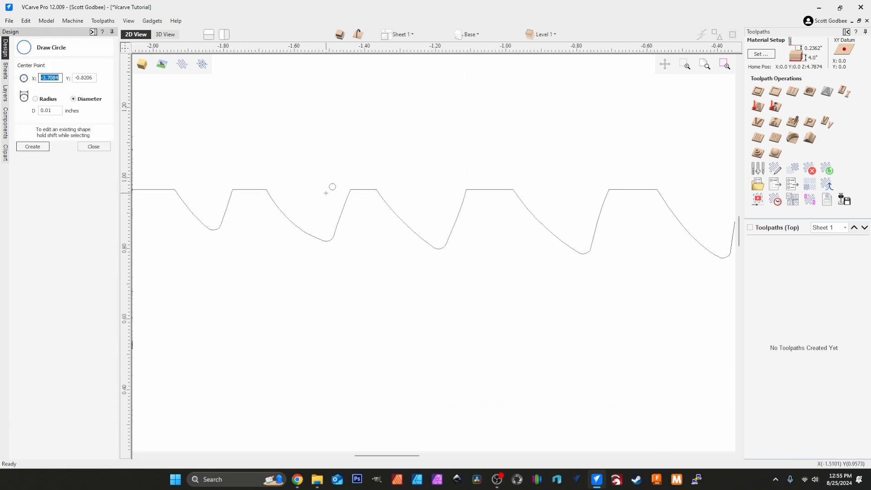
left_click(312, 212)
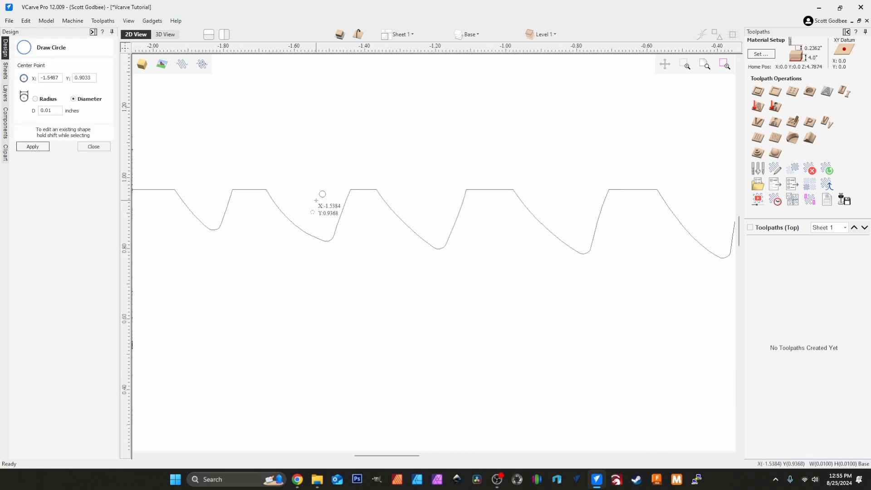
left_click(93, 146)
scroll(303, 200, "up", 3)
left_click_drag(299, 162, 541, 148)
- Draw a 0.01-inch circle in the plank's upper right-end crack at about X 3.05, Y 0.65, and move it toward the tip between both edges
scroll(226, 203, "down", 10)
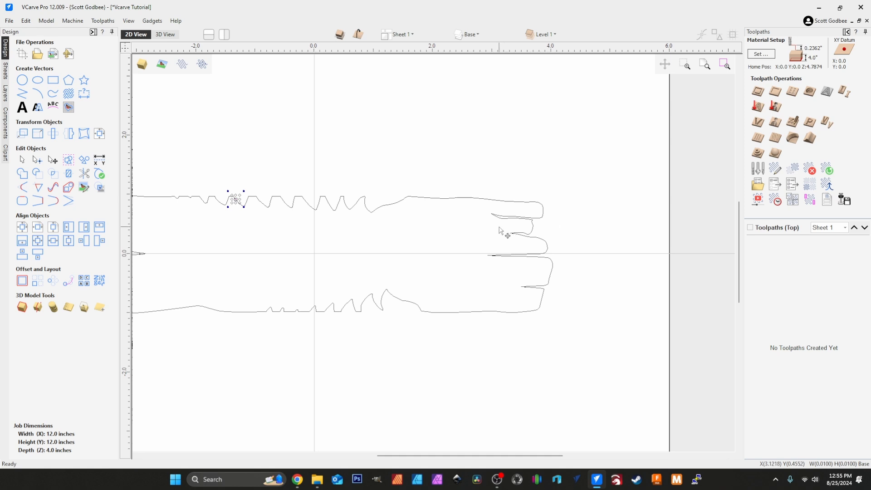
scroll(499, 232, "up", 10)
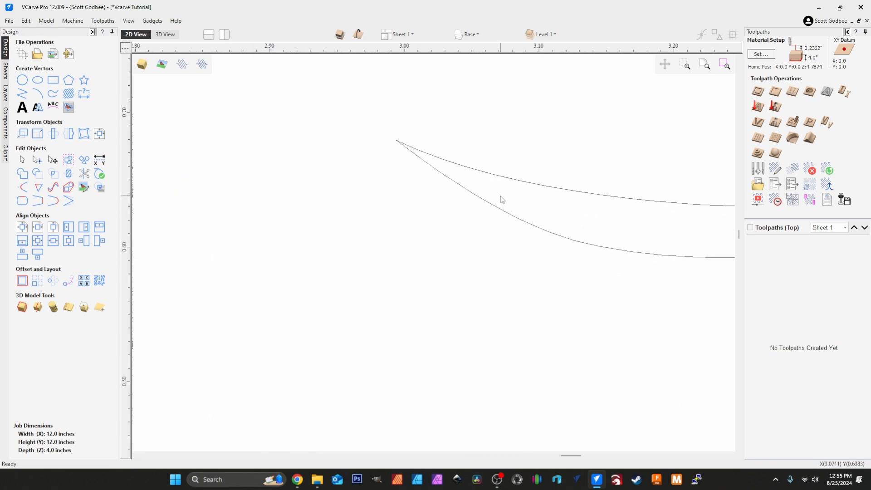
left_click(22, 80)
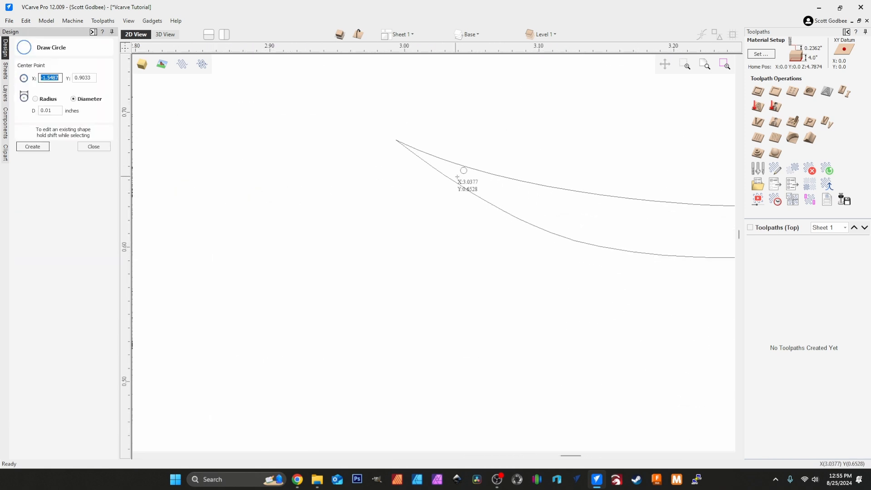
left_click(473, 180)
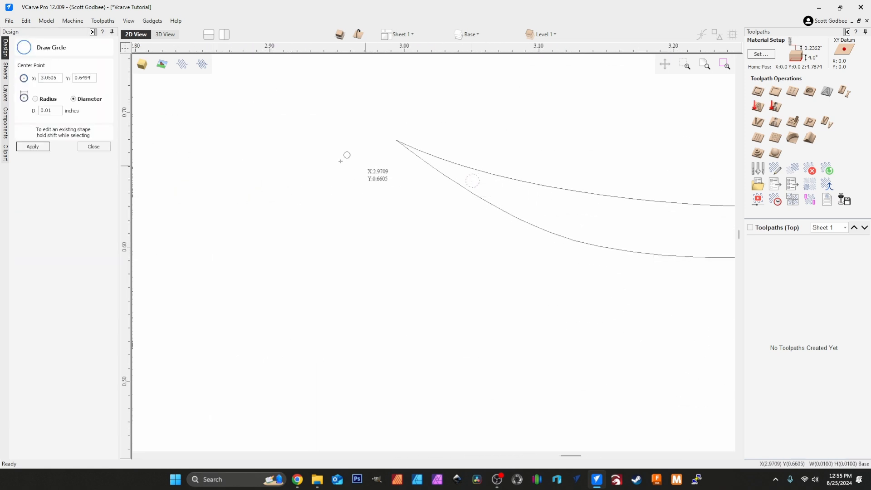
left_click(93, 146)
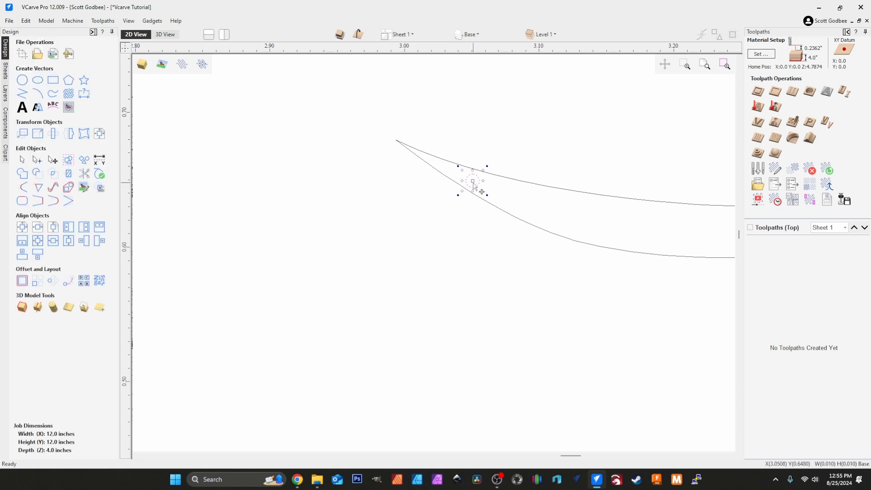
left_click_drag(473, 182, 461, 201)
scroll(437, 156, "up", 5)
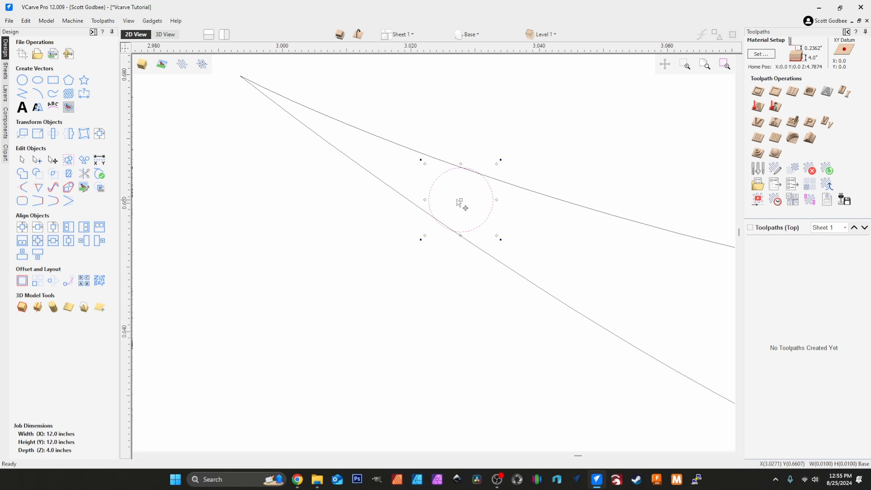
- Trim away the upper right-end crack's pointed tip, the circle's inner arc and the leftover overlap, and finish with the sections rejoined
left_click(84, 174)
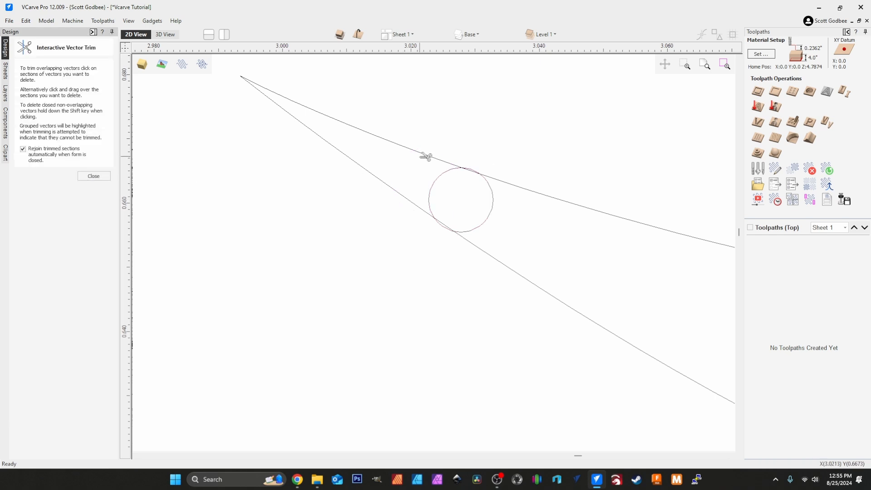
left_click(425, 157)
scroll(460, 186, "up", 3)
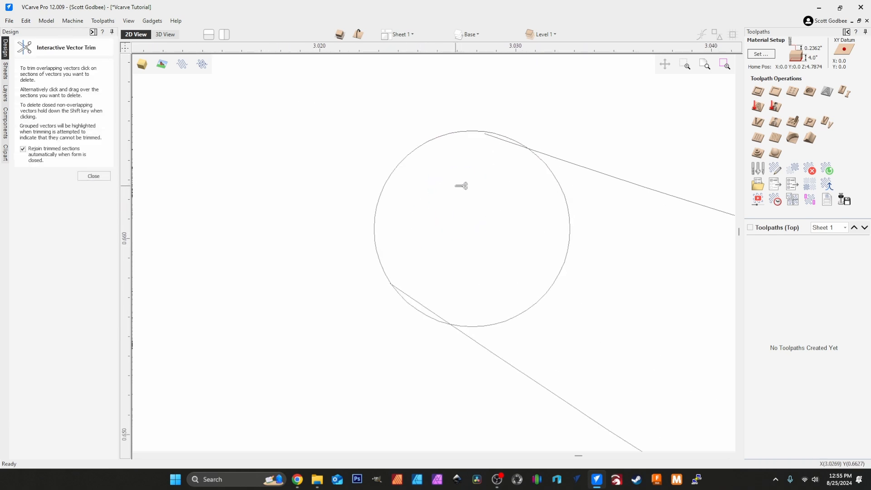
left_click(557, 284)
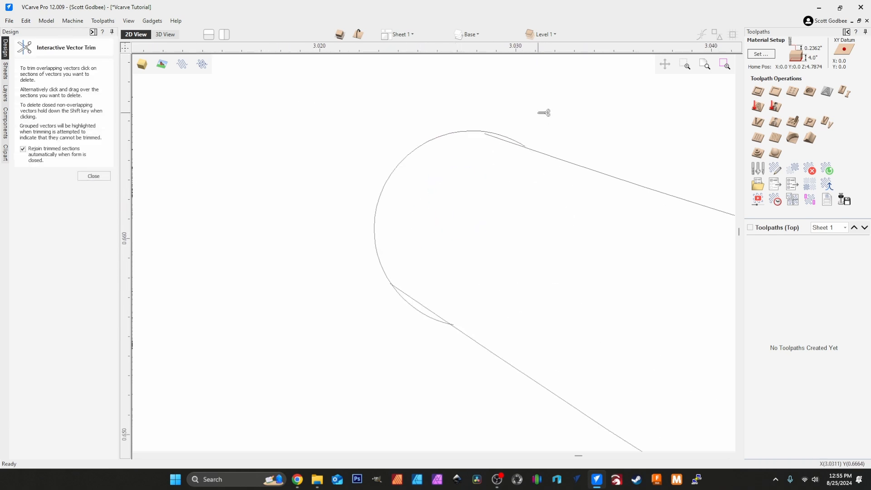
left_click(413, 303)
scroll(349, 243, "down", 3)
left_click(94, 176)
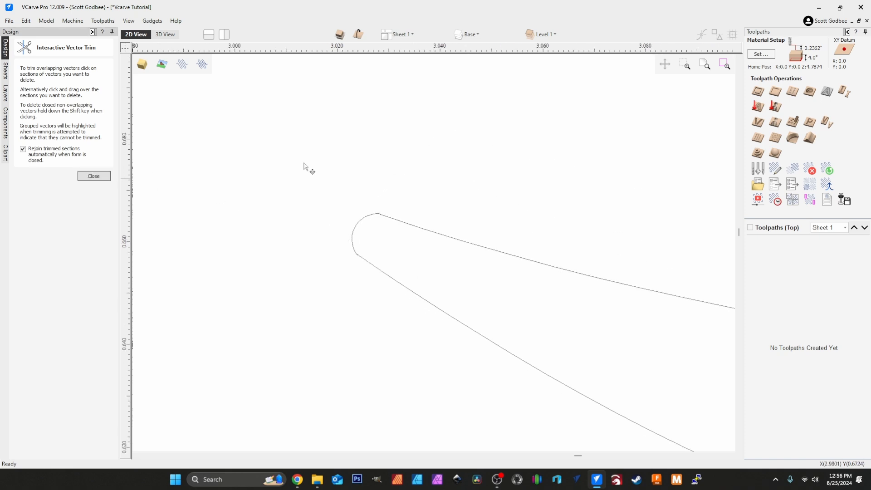
- Draw a 0.01-inch circle at the sharp corner below that crack, about X 3.69, Y 0.57, and move it inward between both edges
scroll(352, 166, "down", 8)
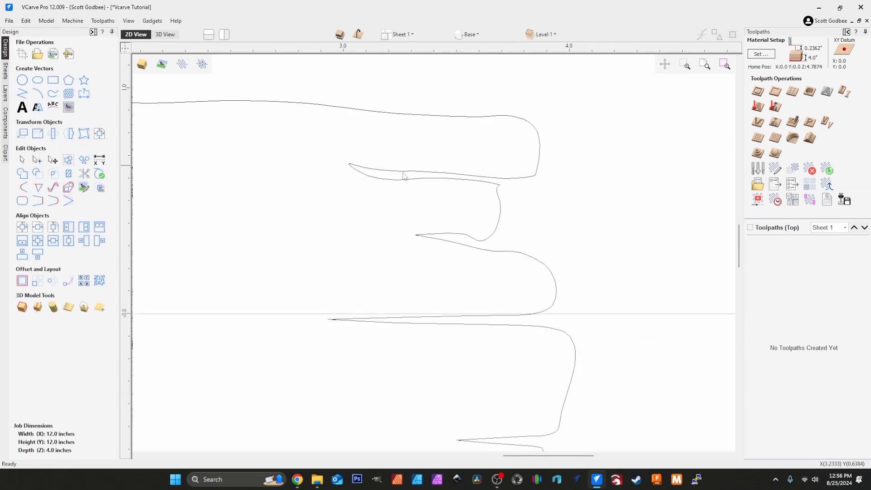
scroll(500, 186, "up", 10)
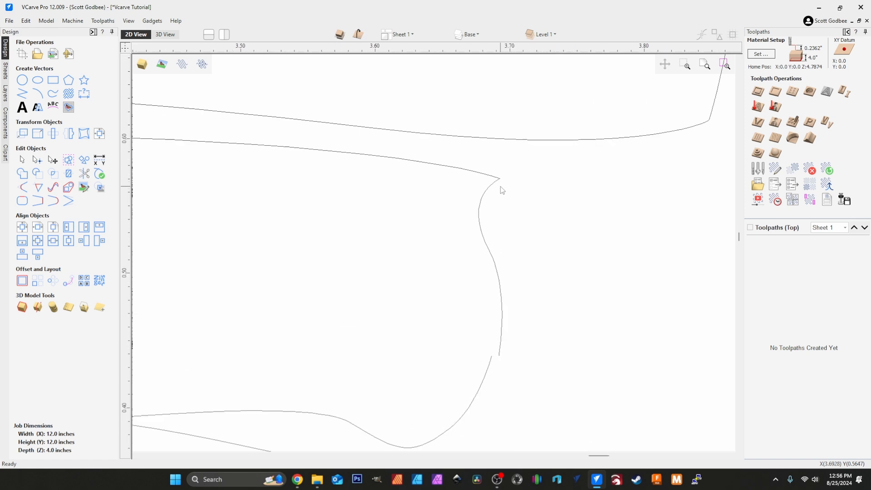
left_click(22, 80)
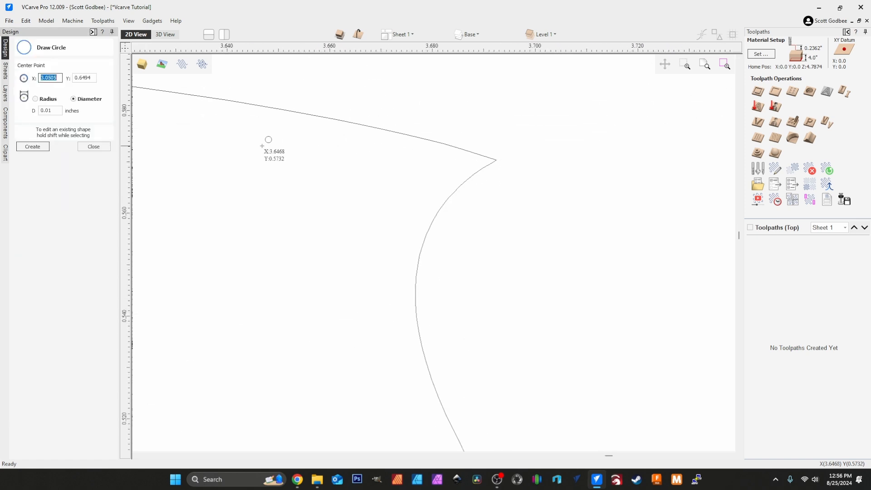
left_click(466, 159)
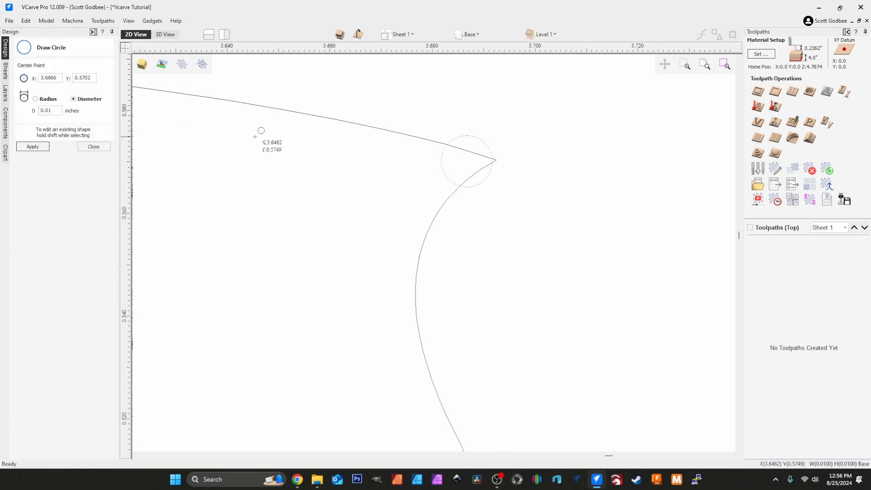
left_click(93, 146)
left_click_drag(465, 161, 442, 169)
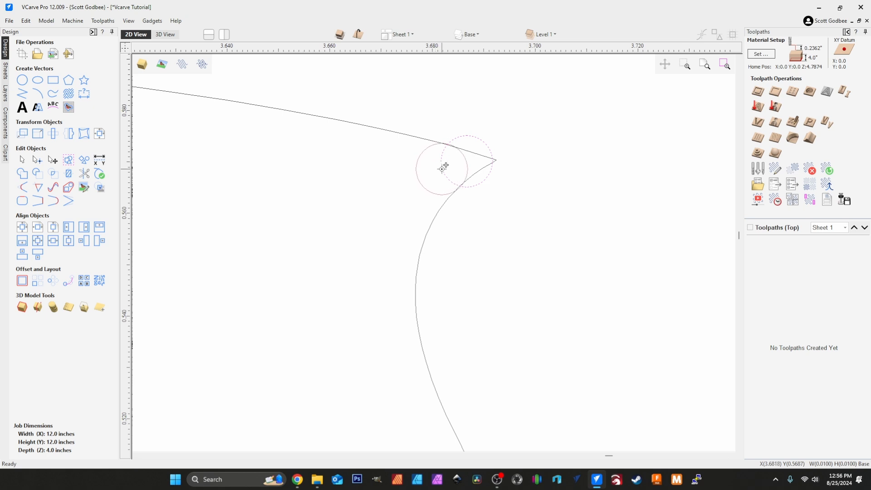
- Trim off the sharp corner beyond the circle and the circle's inner arc, leaving a rounded corner, and finish trimming
left_click(84, 173)
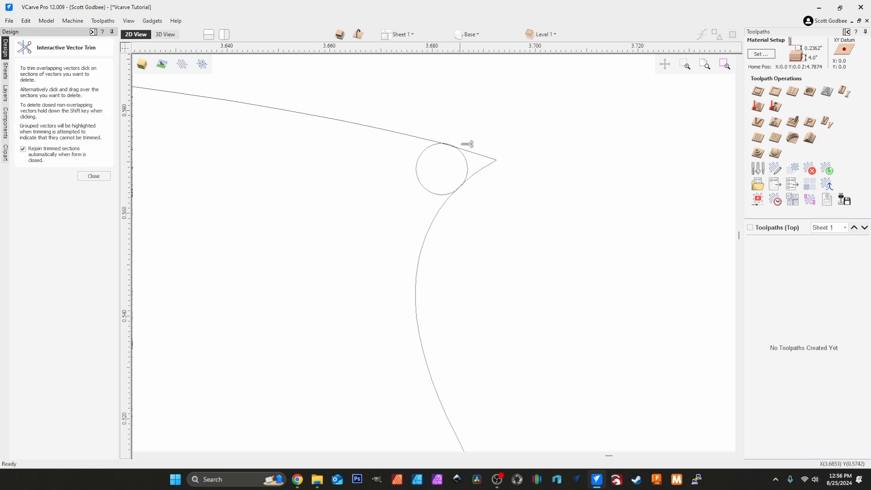
left_click(494, 158)
left_click(426, 178)
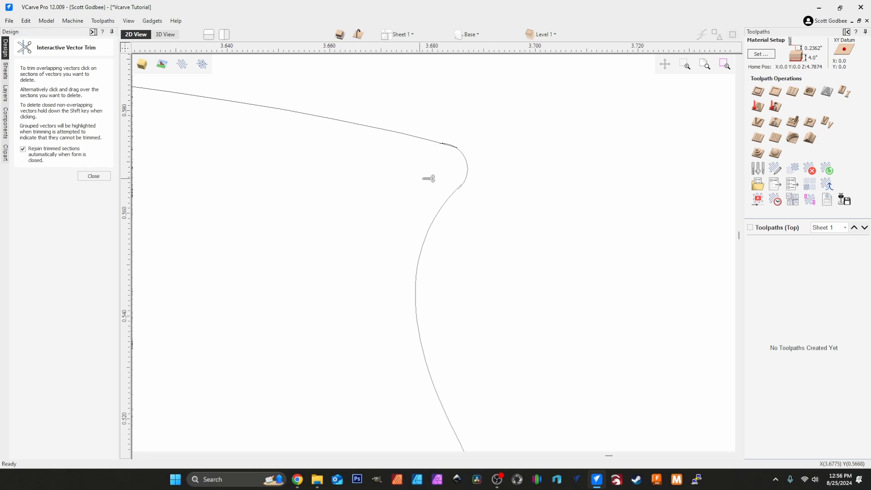
scroll(454, 156, "up", 3)
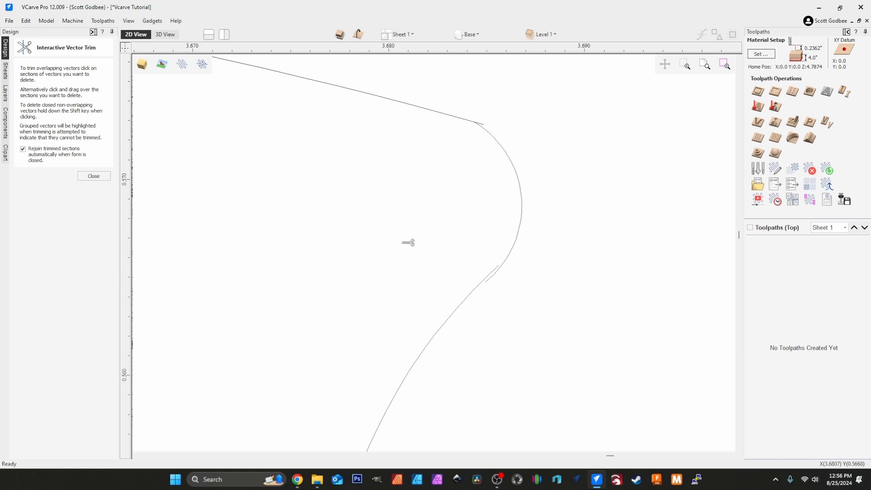
left_click(94, 176)
- Examine the remaining sharp crack tips at the plank's right end and the notches along its upper jagged edge
scroll(534, 244, "down", 10)
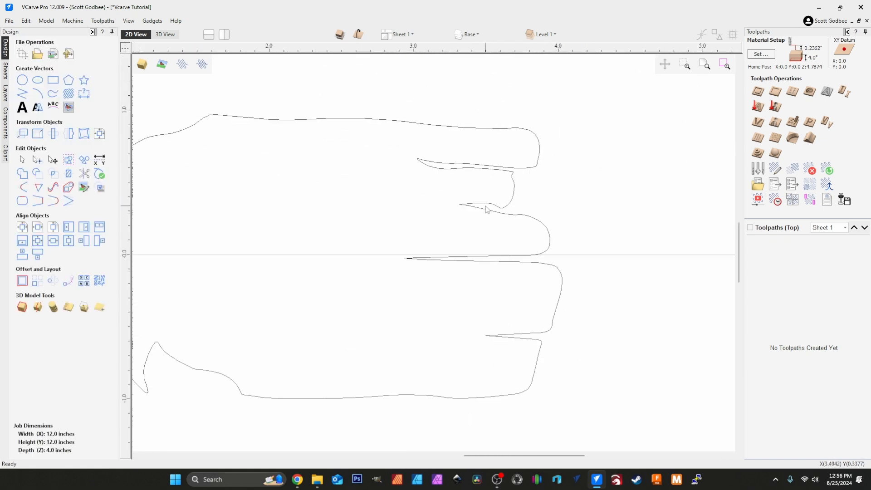
scroll(425, 270, "down", 3)
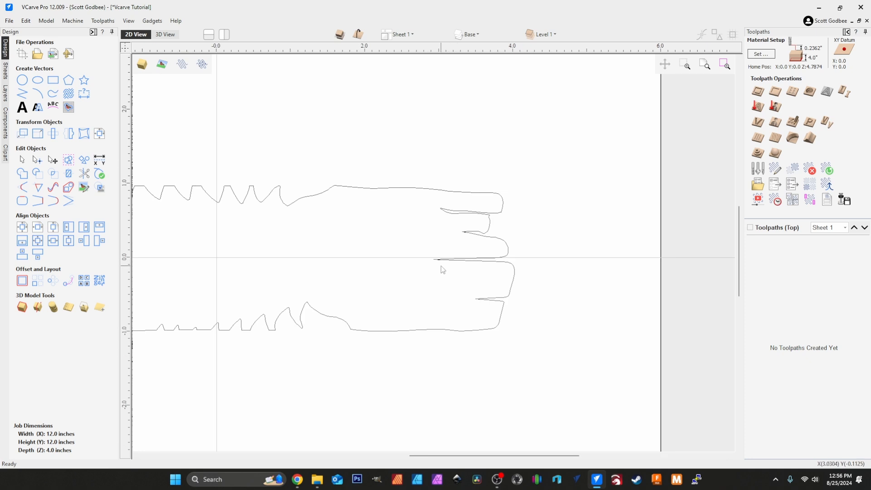
scroll(443, 270, "up", 4)
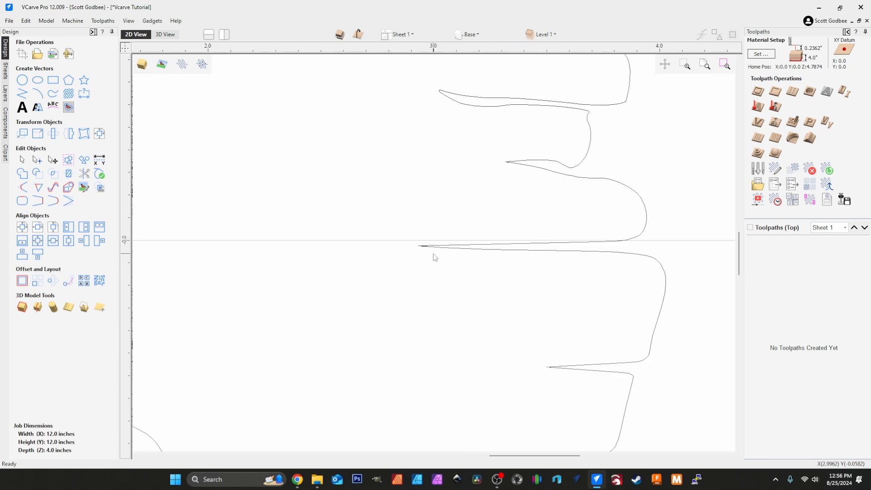
scroll(435, 257, "up", 3)
scroll(477, 250, "down", 3)
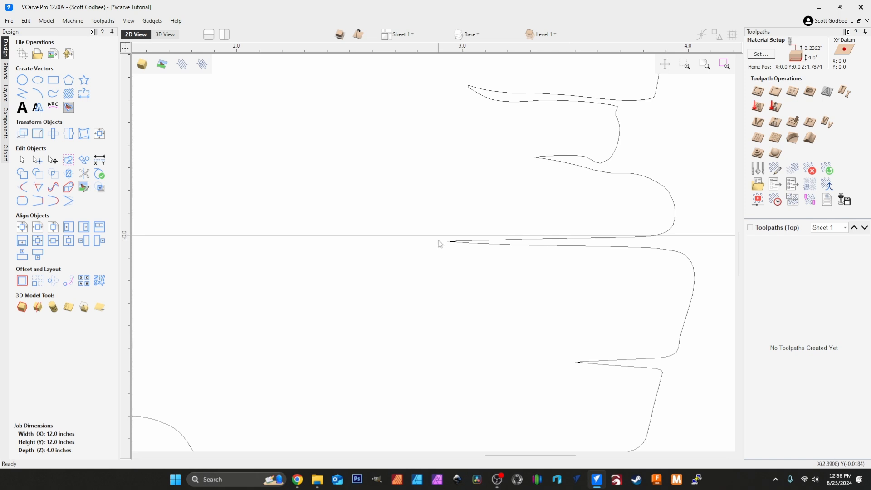
scroll(528, 253, "down", 3)
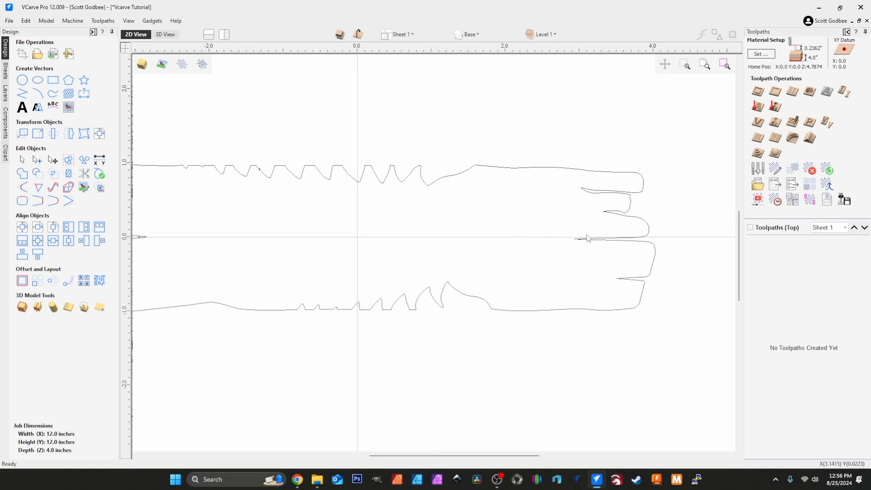
scroll(454, 196, "up", 6)
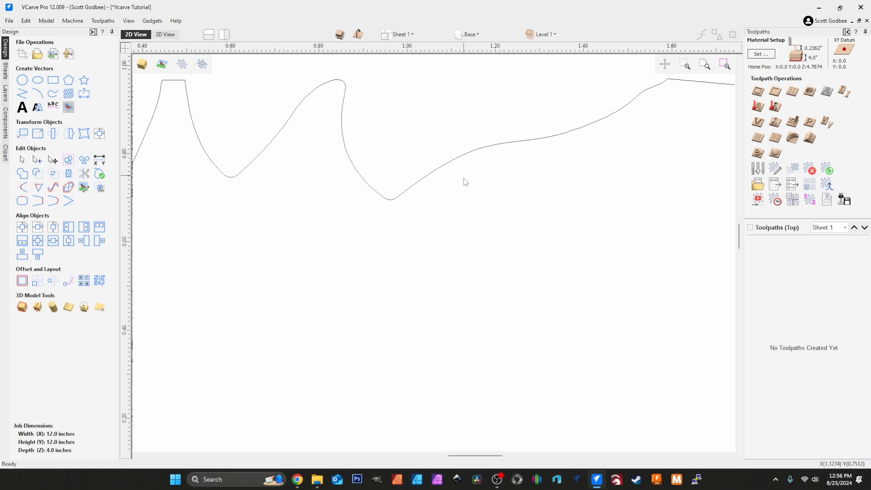
scroll(465, 182, "down", 5)
- Draw a square-cornered rectangle about 1.05 by 0.7 inches inside the plank, centred at about X 0.82, Y 0
left_click(53, 79)
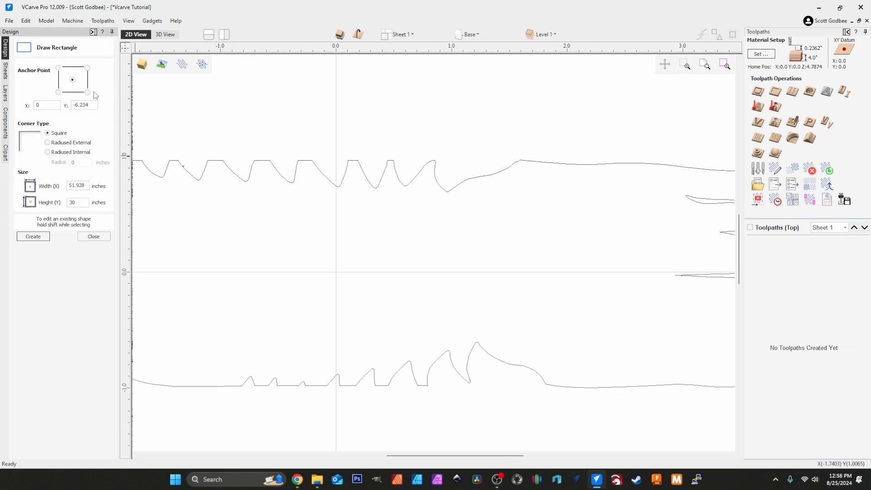
scroll(417, 256, "down", 3)
left_click_drag(394, 240, 455, 281)
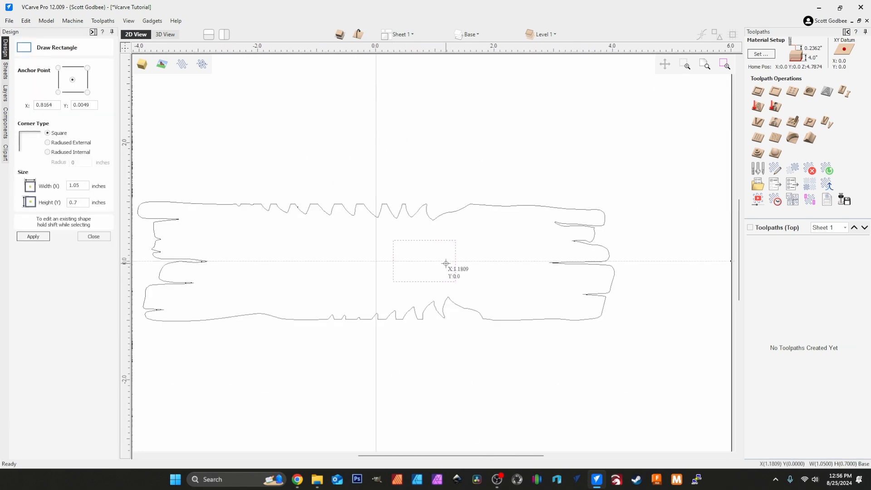
scroll(447, 258, "up", 4)
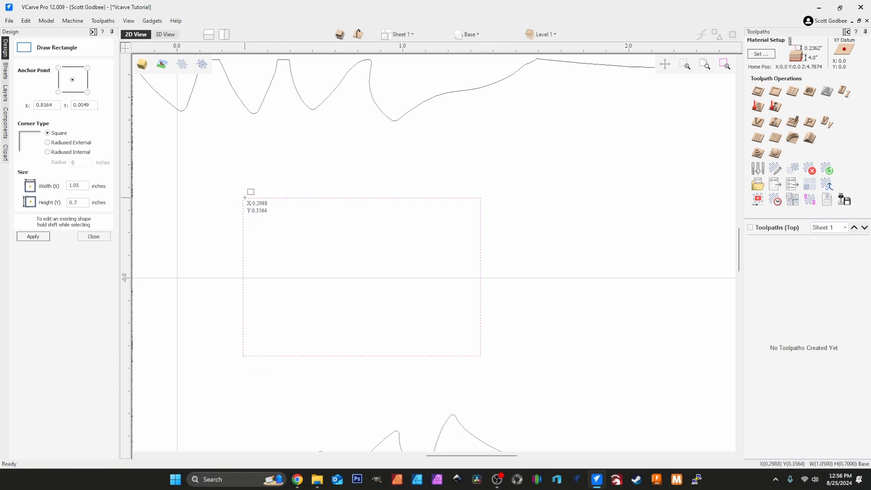
left_click(94, 236)
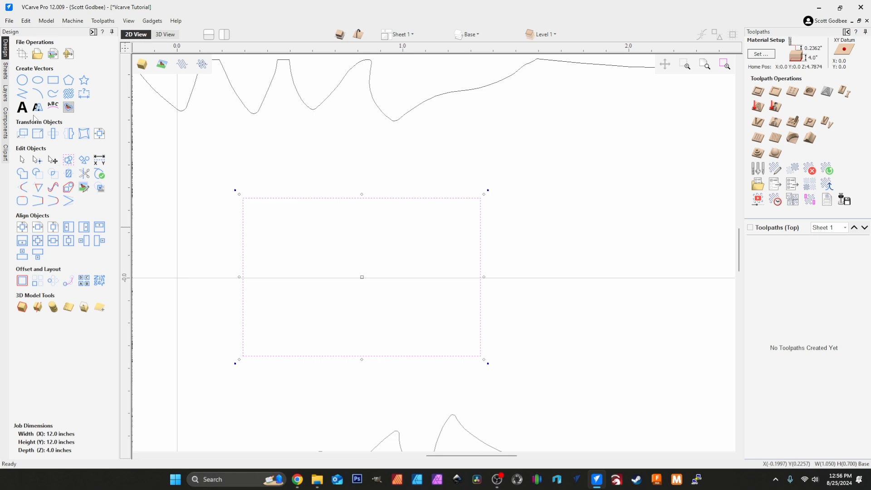
- Draw a 0.01-inch circle inside the rectangle's upper-left corner and move it snugly against the two sides
left_click(23, 79)
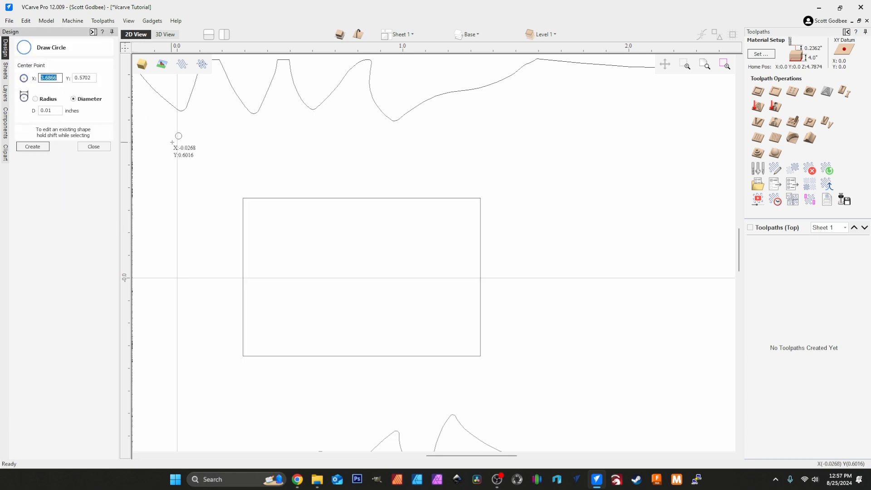
left_click(242, 202)
scroll(230, 200, "up", 5)
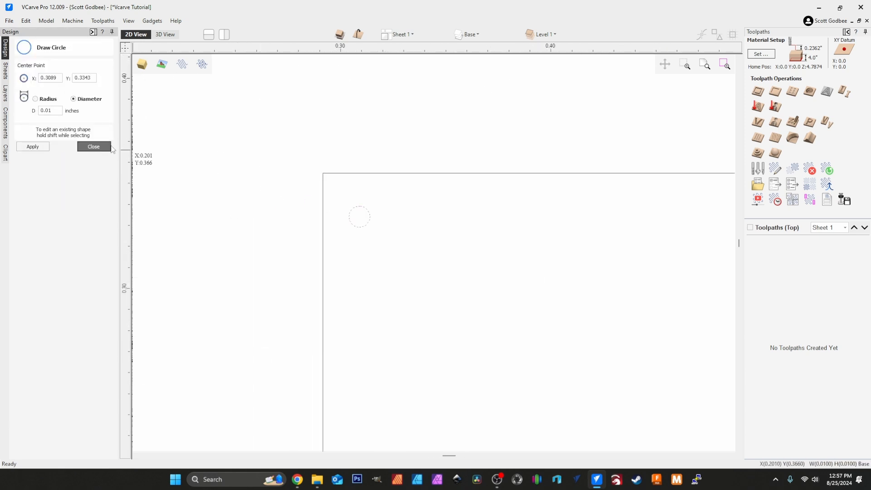
left_click(93, 146)
scroll(395, 193, "up", 5)
left_click_drag(284, 273, 206, 168)
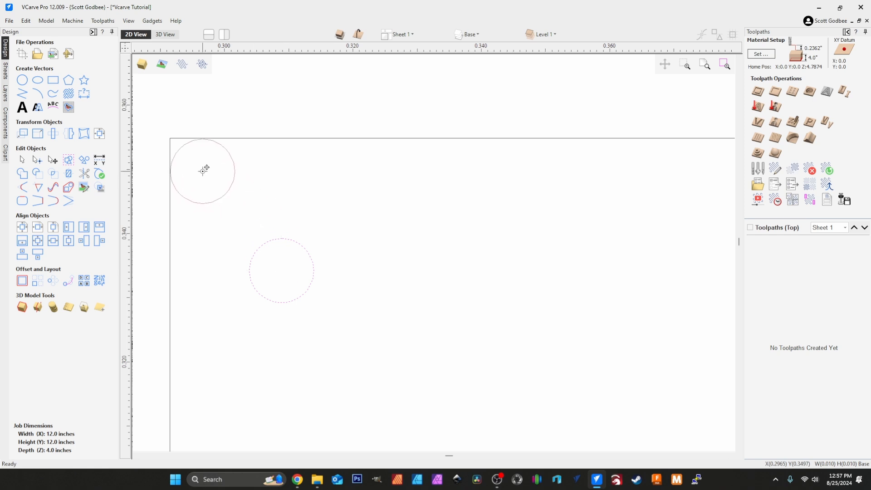
left_click_drag(205, 169, 205, 169)
- Measure the gap between the rectangle's upper-left corner and the edge of the circle
left_click(99, 160)
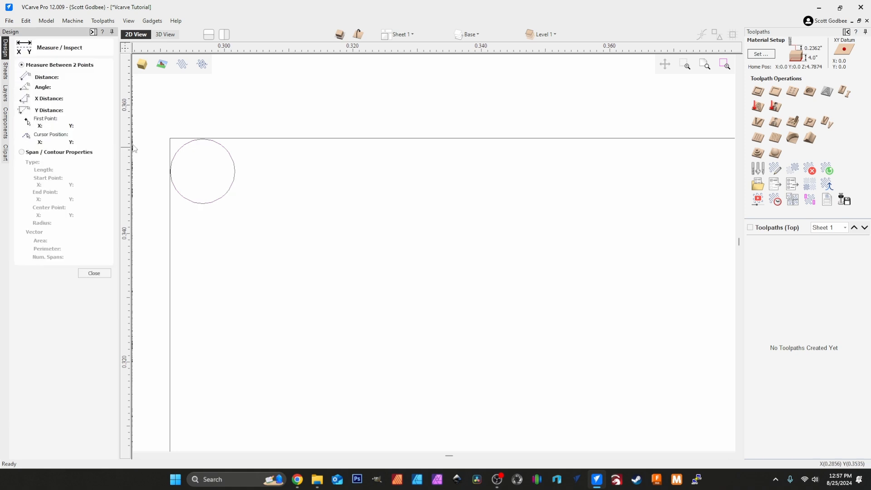
scroll(161, 130, "up", 4)
left_click(196, 162)
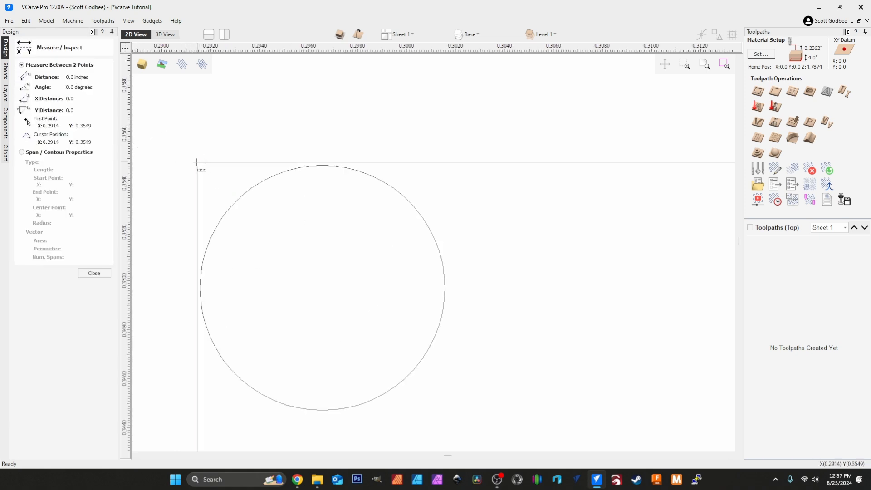
left_click(234, 203)
left_click(93, 273)
- Make the Inlay layer visible over the Base layer for the cracks at the plank's left end
scroll(288, 233, "down", 6)
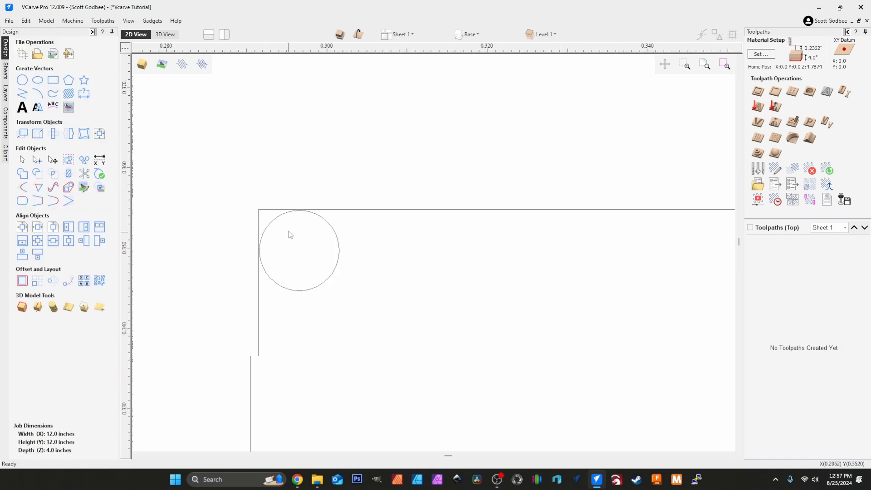
scroll(282, 184, "down", 10)
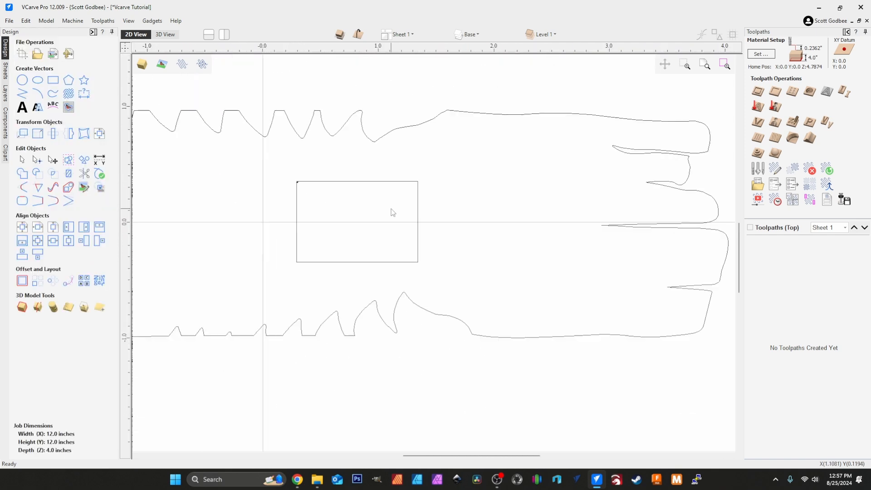
scroll(311, 221, "up", 8)
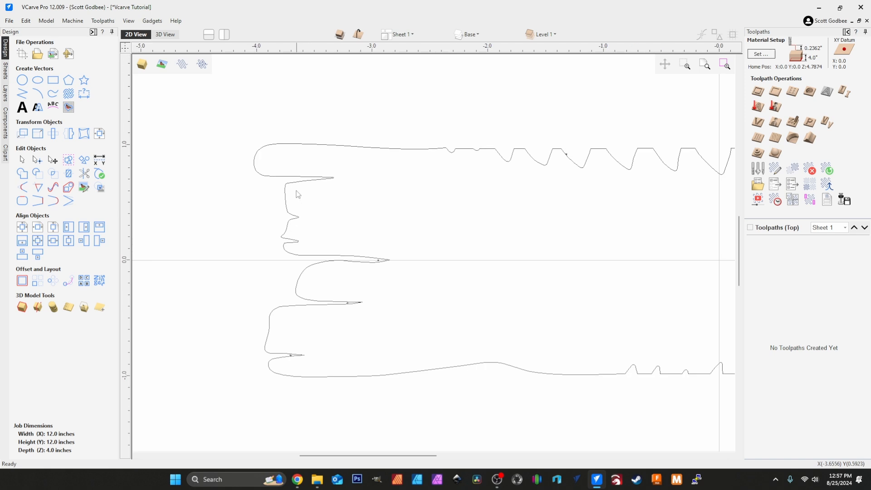
scroll(297, 188, "up", 2)
left_click(5, 93)
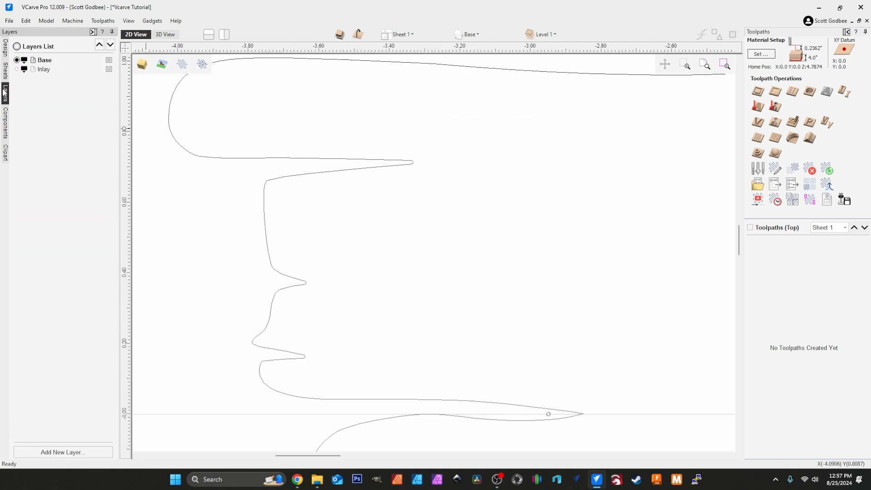
left_click(17, 70)
left_click(5, 47)
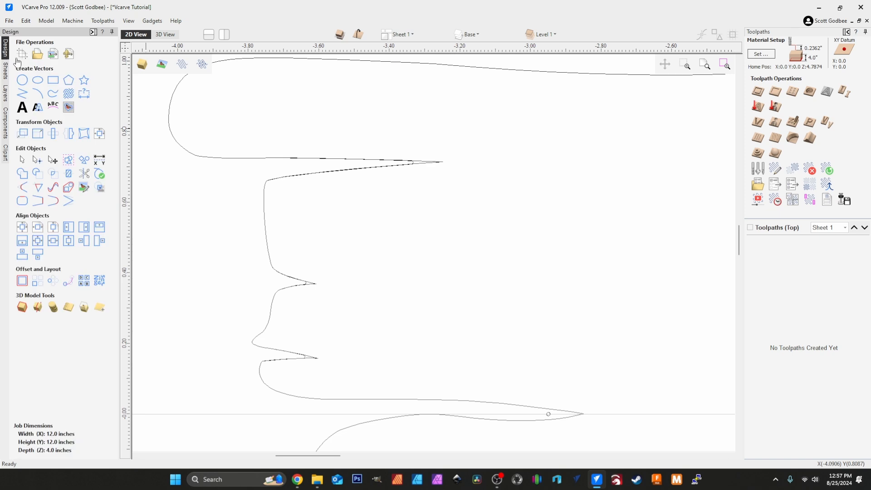
- Select the Inlay layer's outline and compare its pointed crack tips with the rounded tips of the base outline
scroll(430, 156, "up", 4)
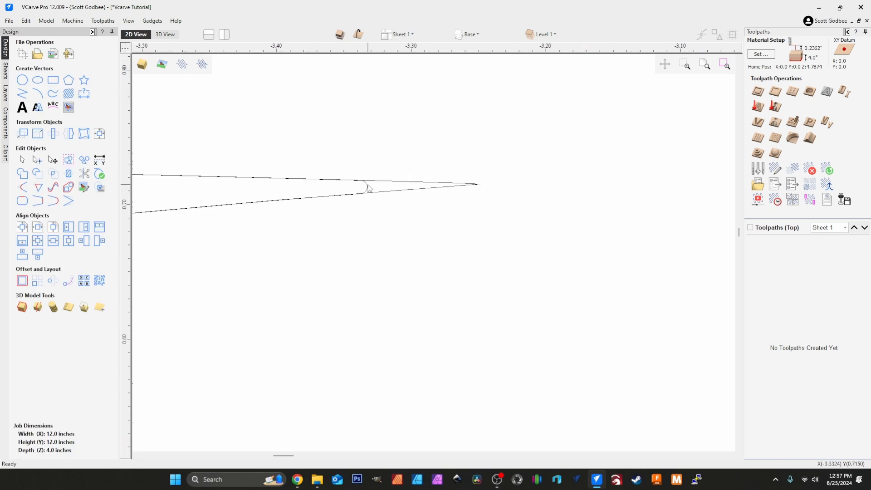
left_click(404, 183)
scroll(373, 192, "up", 4)
scroll(409, 167, "down", 4)
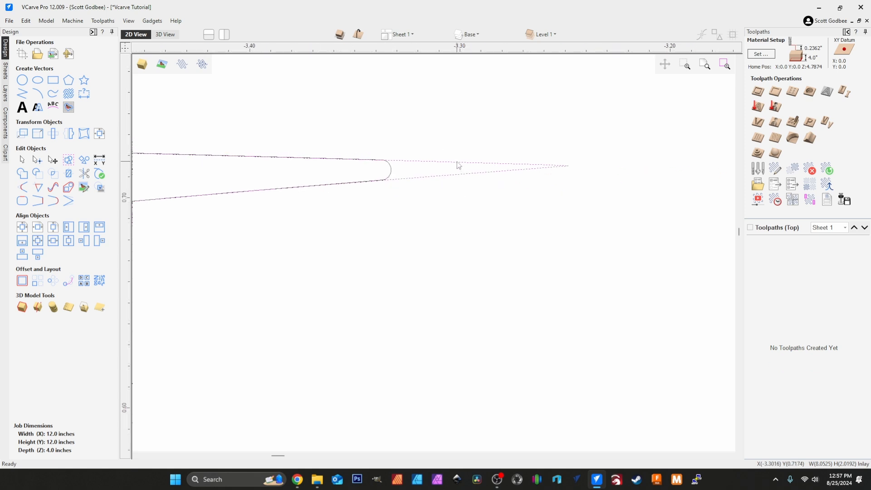
scroll(458, 165, "down", 8)
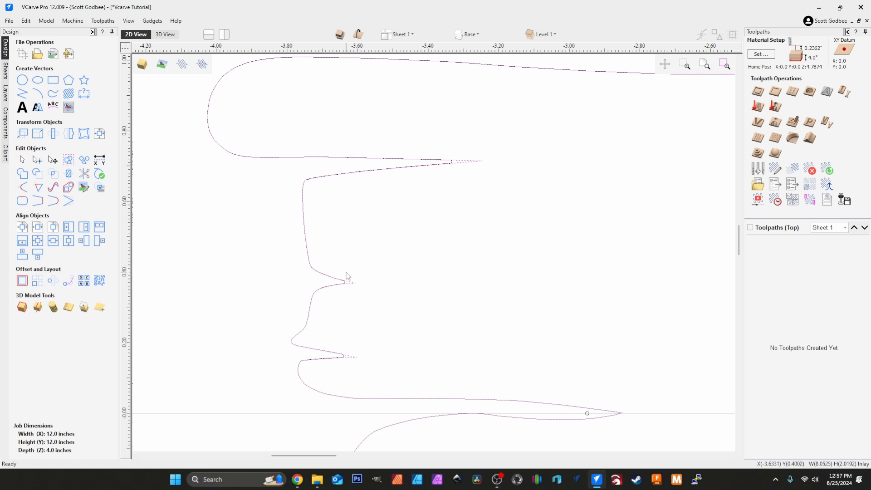
- Compare the pointed inlay tips with the rounded base tips at the two short left-end cracks, selecting each outline in turn
scroll(343, 286, "up", 8)
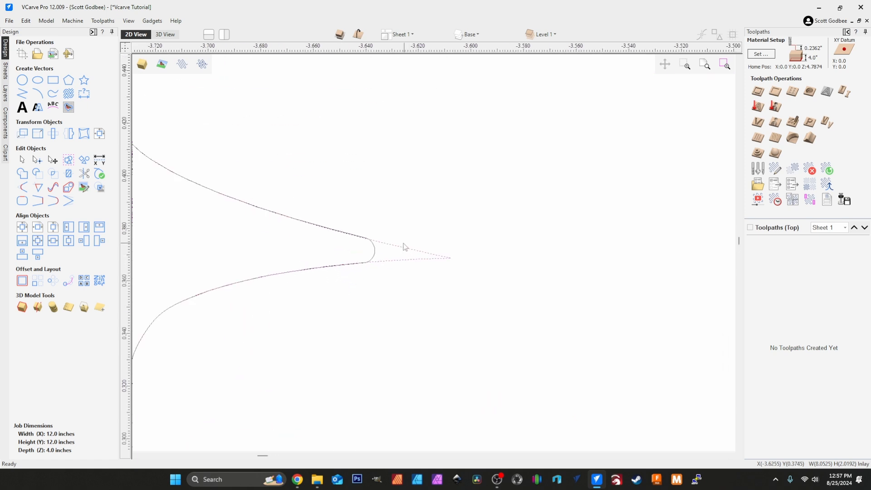
scroll(405, 247, "down", 5)
scroll(379, 402, "up", 6)
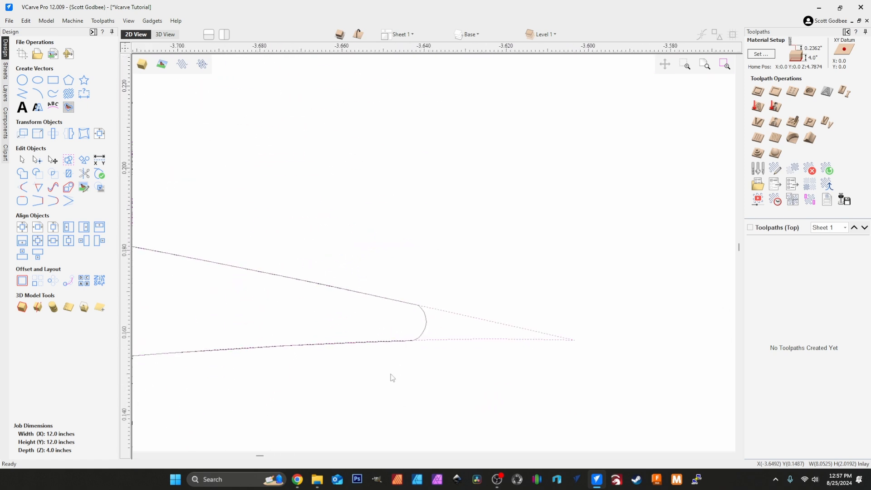
scroll(425, 323, "down", 4)
scroll(420, 327, "up", 2)
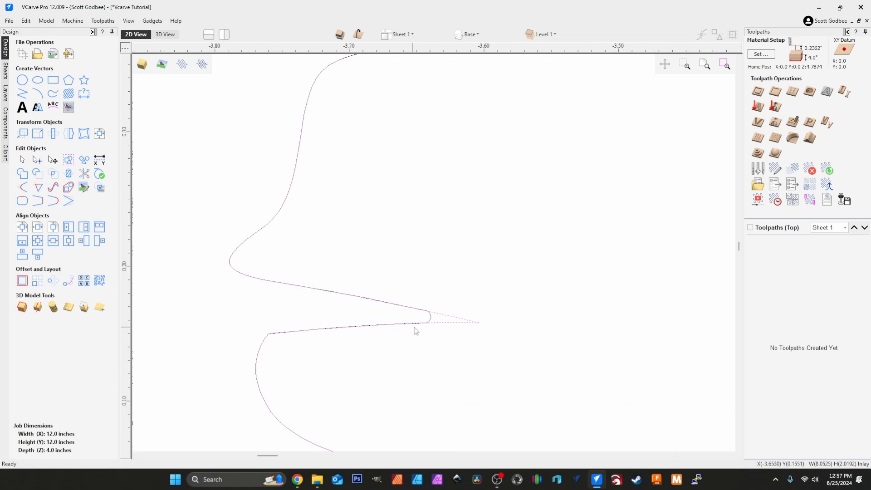
scroll(416, 330, "up", 3)
scroll(437, 328, "up", 3)
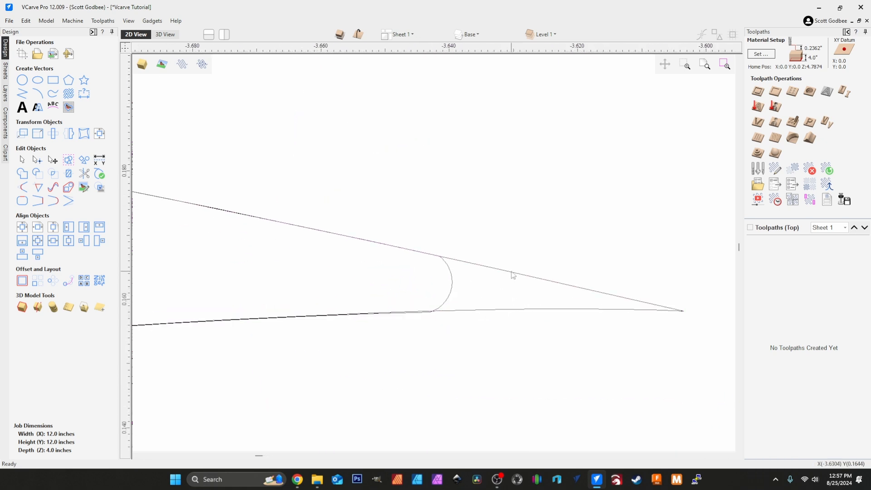
left_click(513, 276)
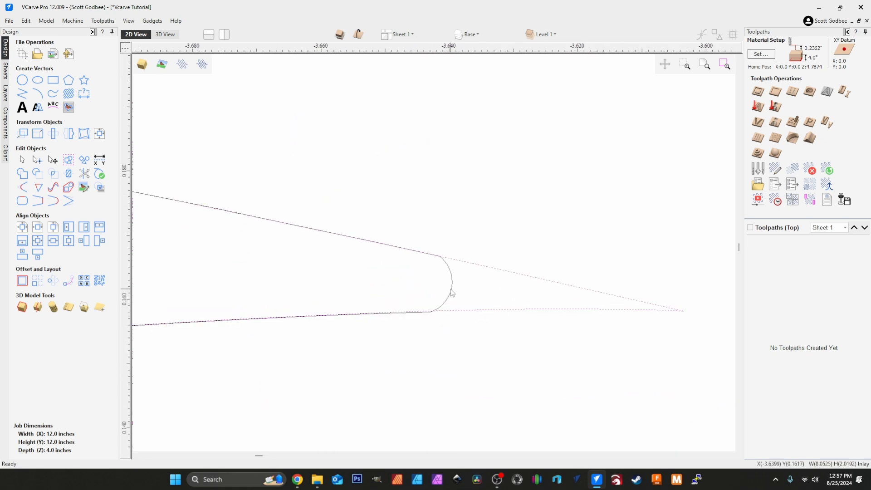
left_click(451, 293)
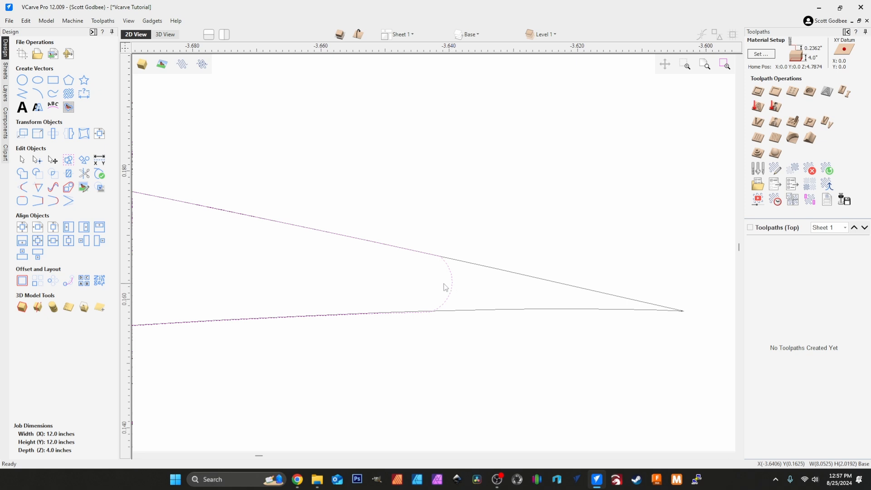
- Inspect the remaining crack tips and jagged edges at both ends of the plank outline
scroll(306, 269, "down", 15)
scroll(257, 200, "down", 3)
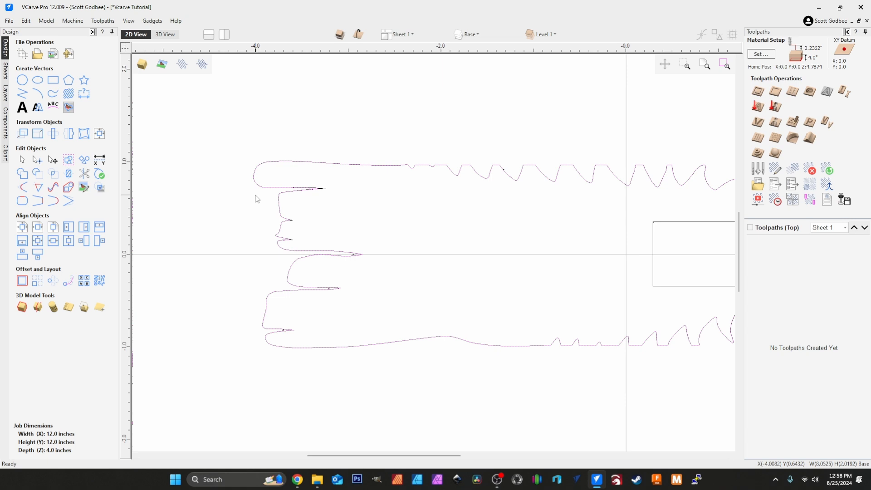
scroll(357, 255, "up", 3)
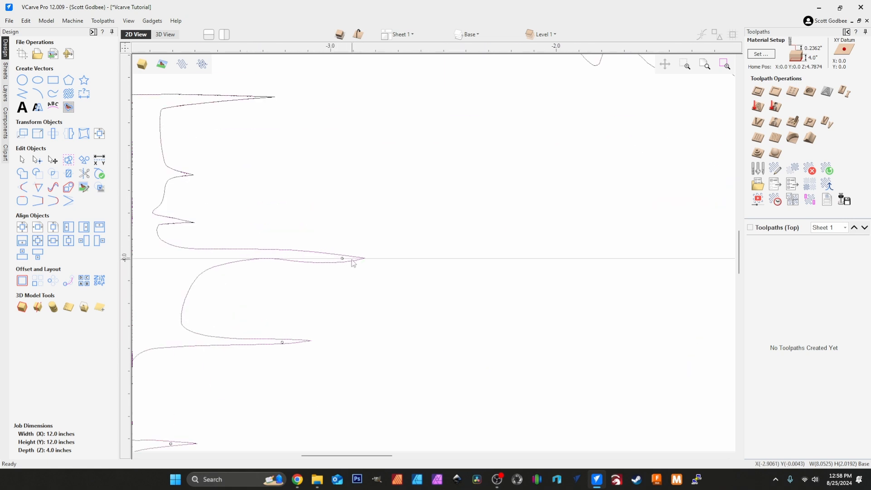
scroll(324, 261, "down", 3)
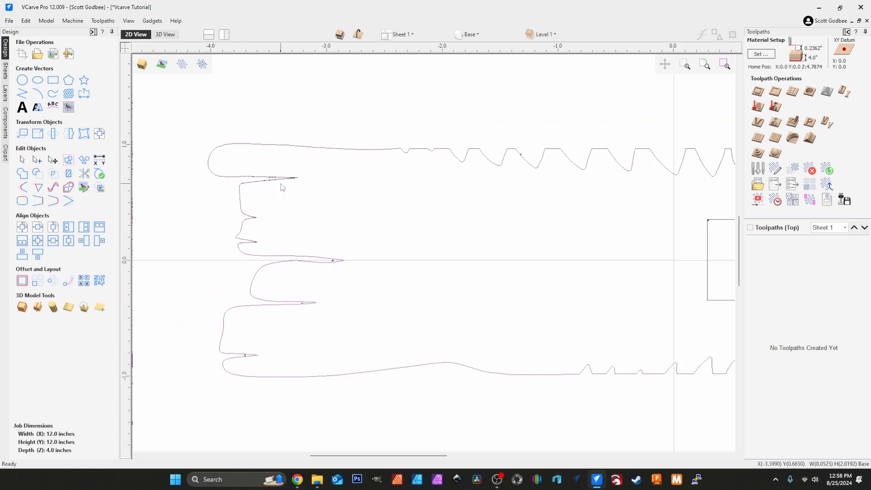
scroll(304, 185, "up", 5)
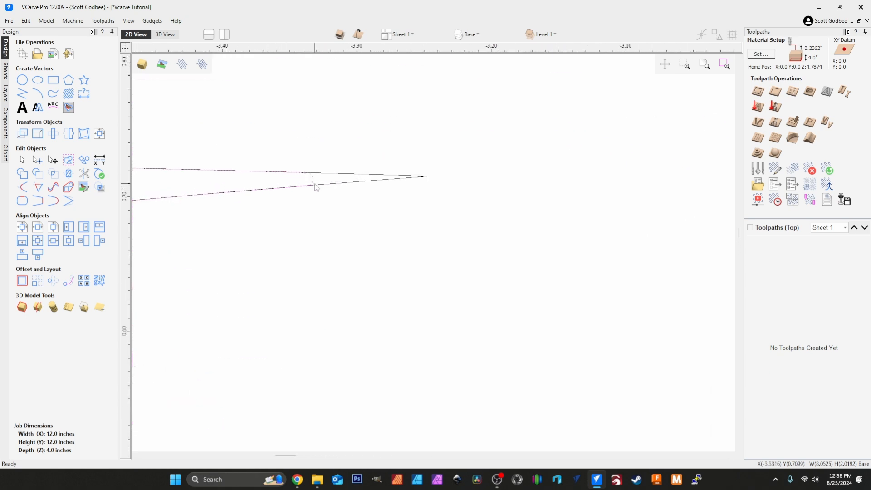
scroll(316, 187, "down", 7)
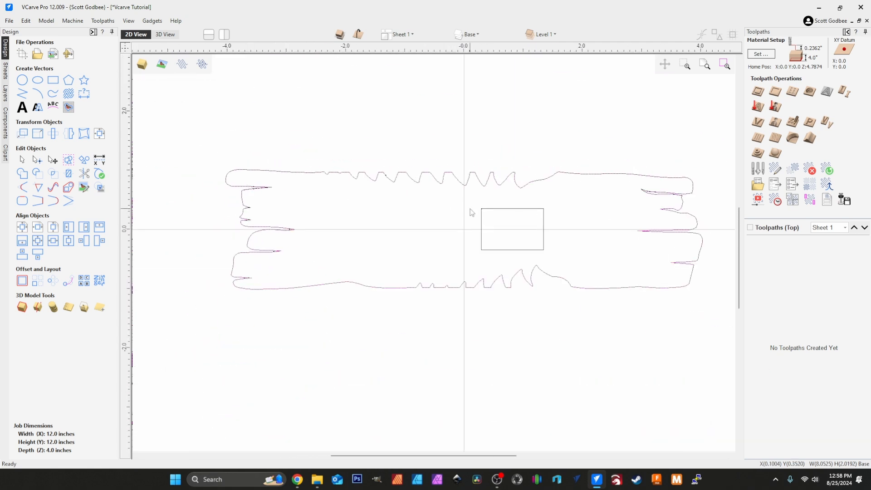
scroll(674, 196, "up", 5)
scroll(672, 199, "down", 4)
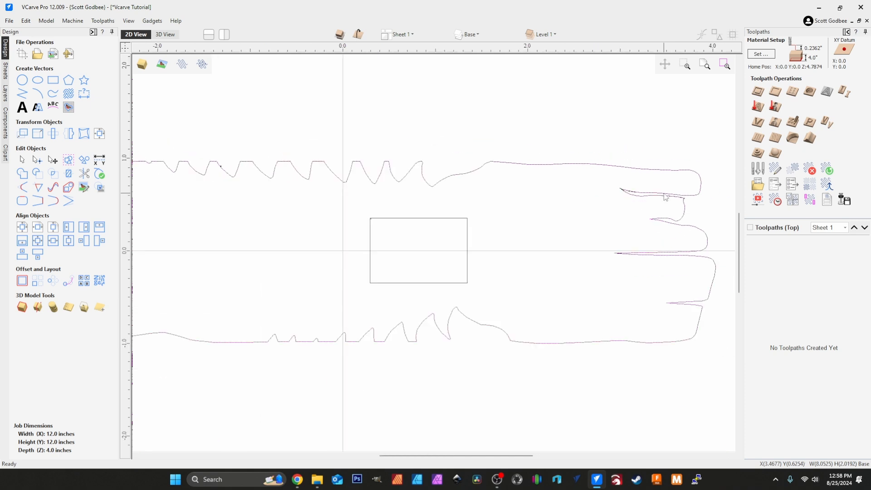
scroll(610, 200, "down", 1)
scroll(556, 217, "down", 2)
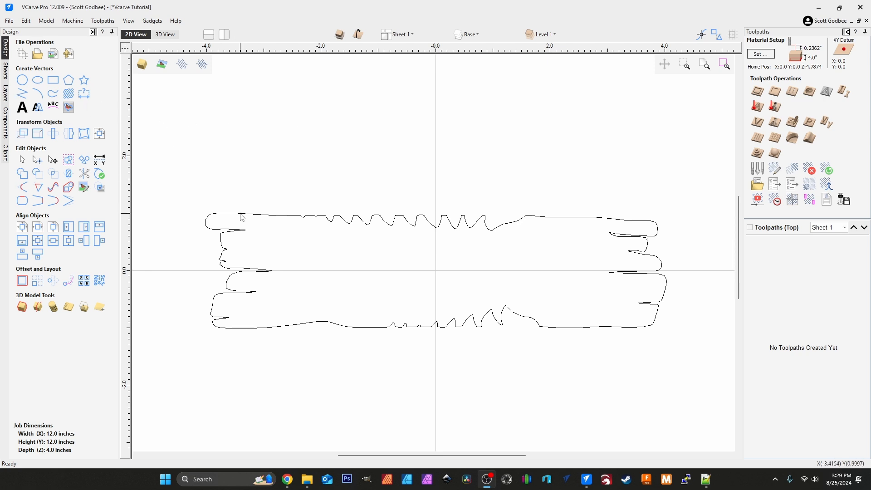
- Delete the Inlay layer together with the data it contains
left_click(6, 92)
left_click(109, 70)
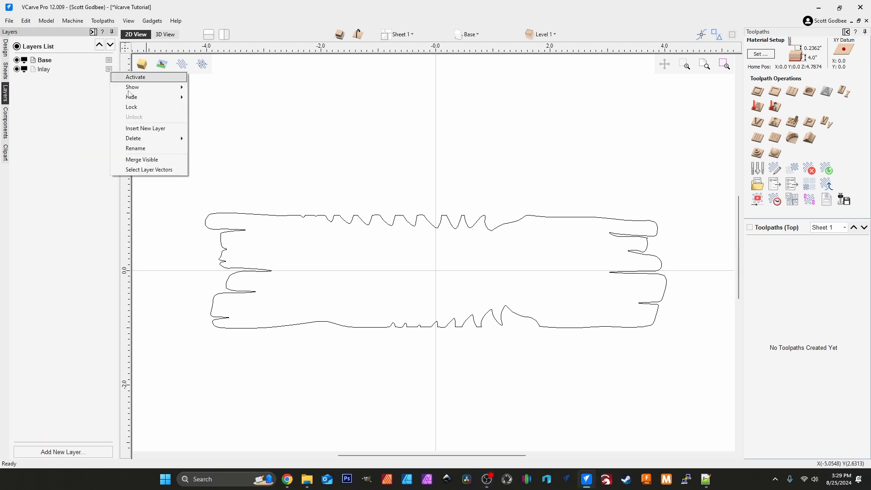
mouse_move(171, 138)
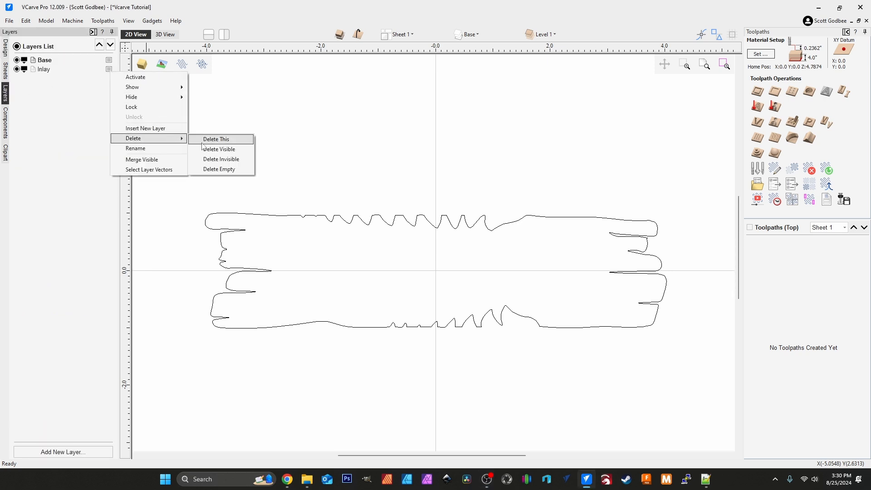
left_click(202, 141)
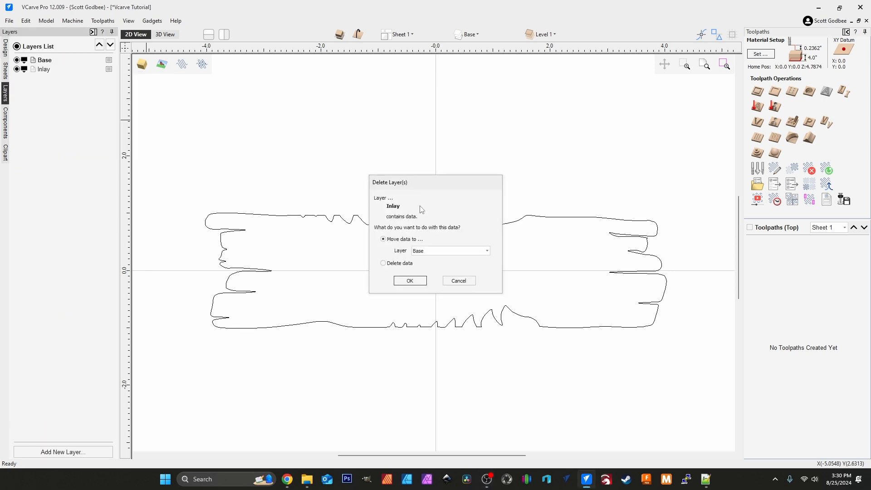
left_click(406, 263)
left_click(409, 281)
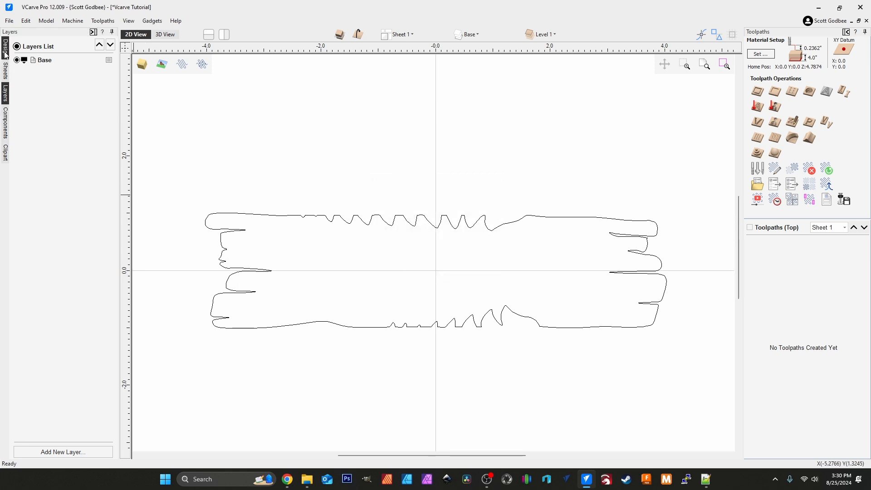
- Add a new layer named INLAY
left_click(68, 451)
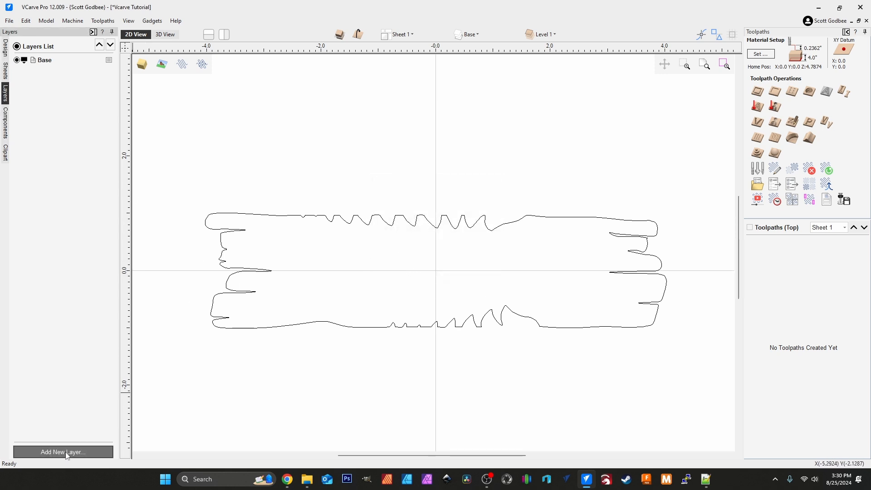
type("INLA")
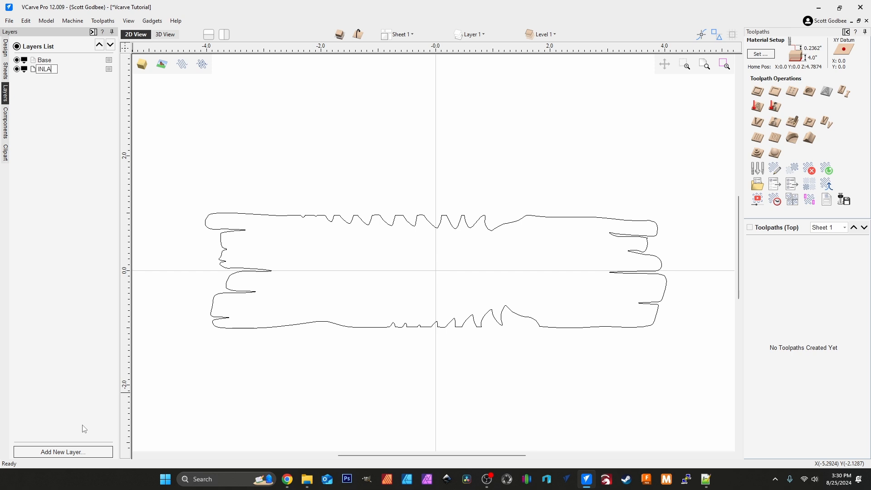
type("Y")
key("Return")
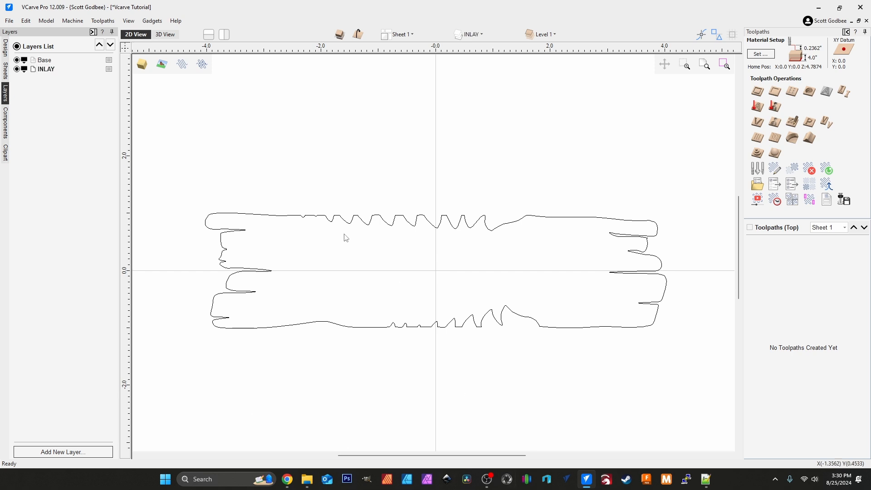
- Copy the plank outline from the Base layer to the INLAY layer and hide the Base layer
right_click(279, 219)
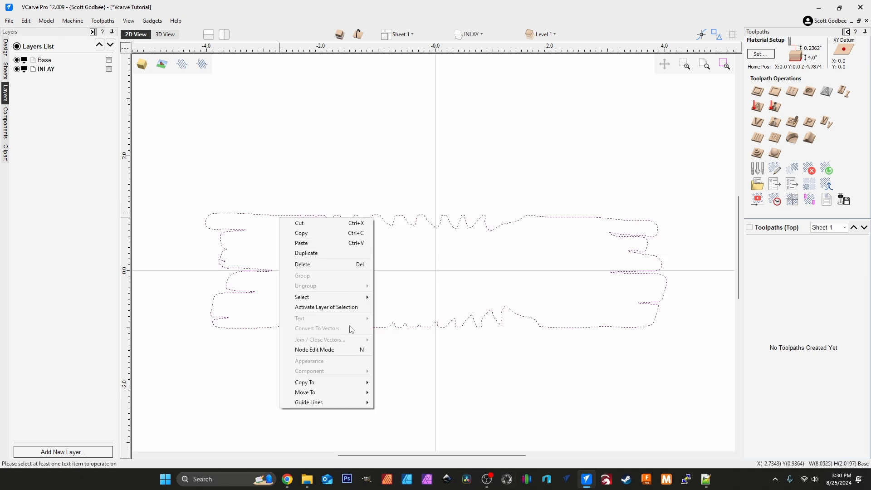
mouse_move(347, 383)
mouse_move(397, 405)
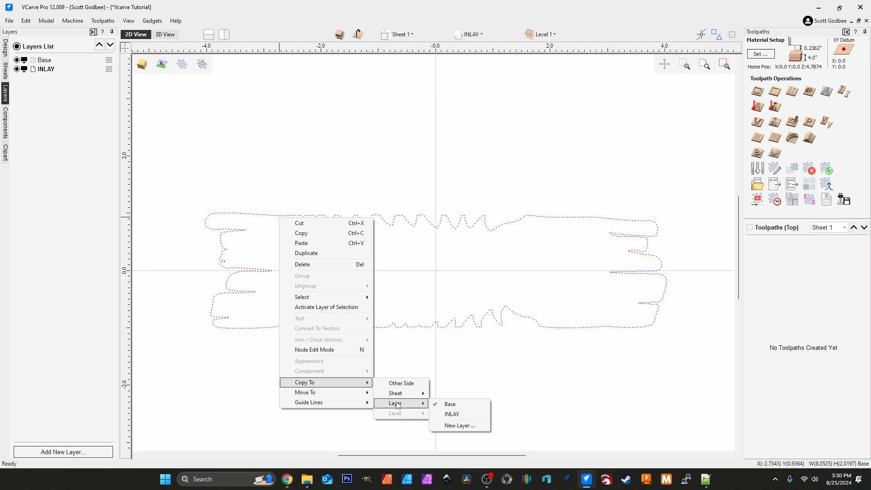
left_click(450, 414)
left_click(18, 60)
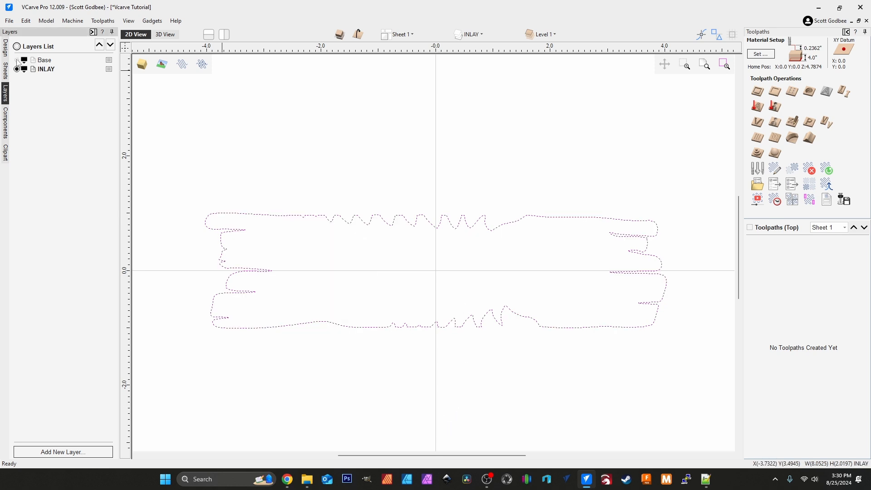
- Mirror the copied plank outline on the INLAY layer with a horizontal flip
left_click(7, 48)
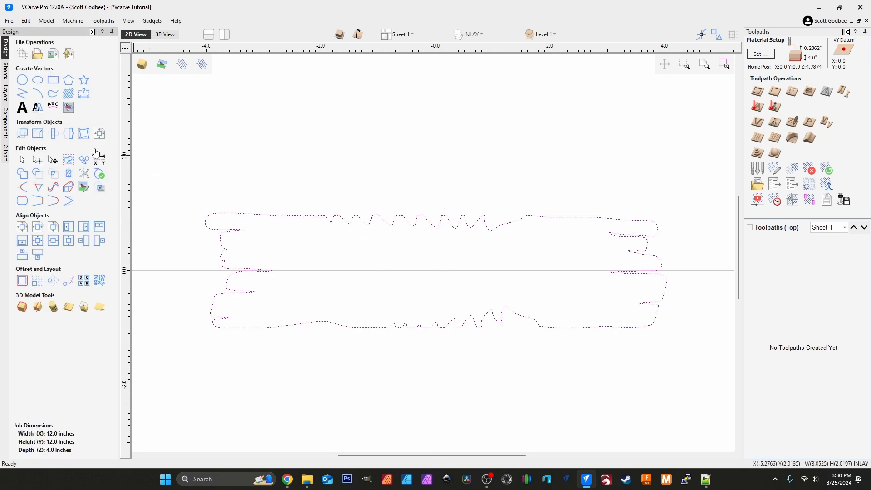
left_click(68, 133)
left_click(70, 147)
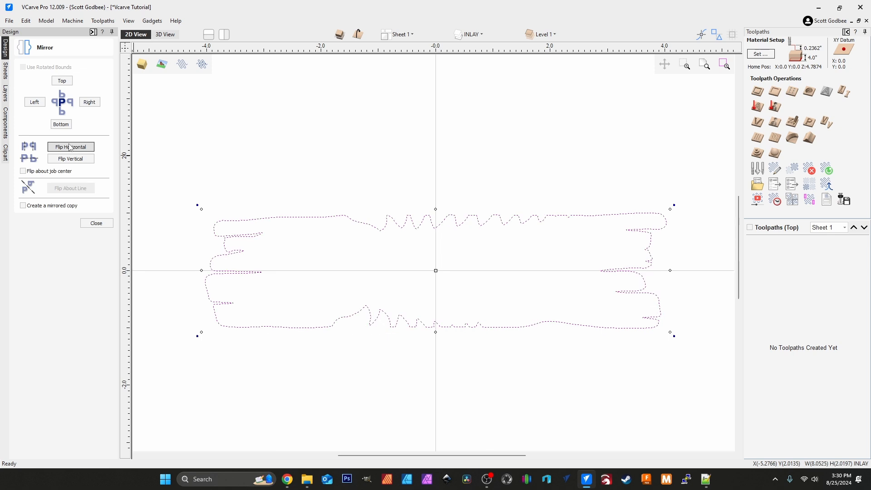
left_click(96, 223)
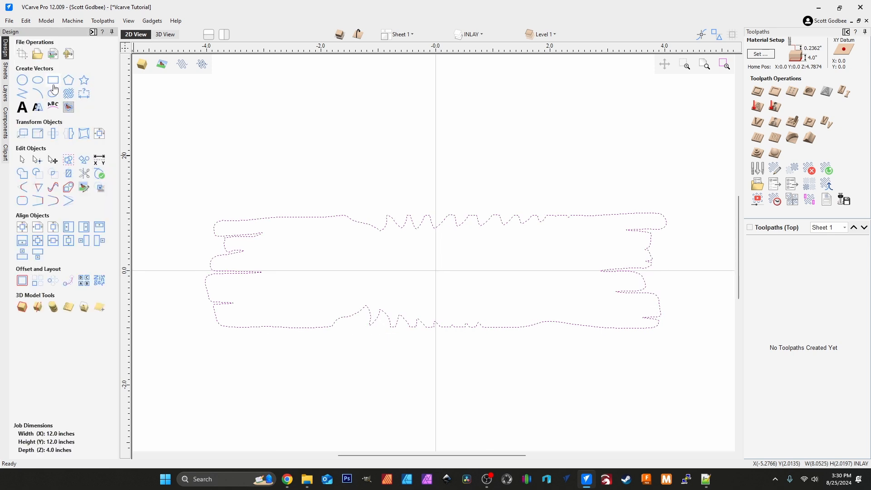
- Draw a square-cornered rectangle about 8.7 by 3 inches around the mirrored plank outline, and select the outline
left_click(54, 80)
mouse_move(190, 188)
left_mouse_down()
mouse_move(671, 220)
mouse_move(688, 361)
left_mouse_up()
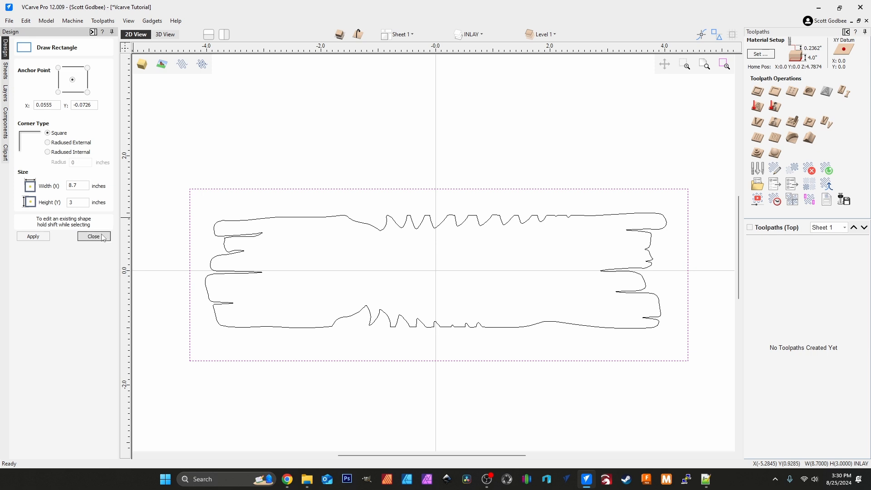
left_click(91, 236)
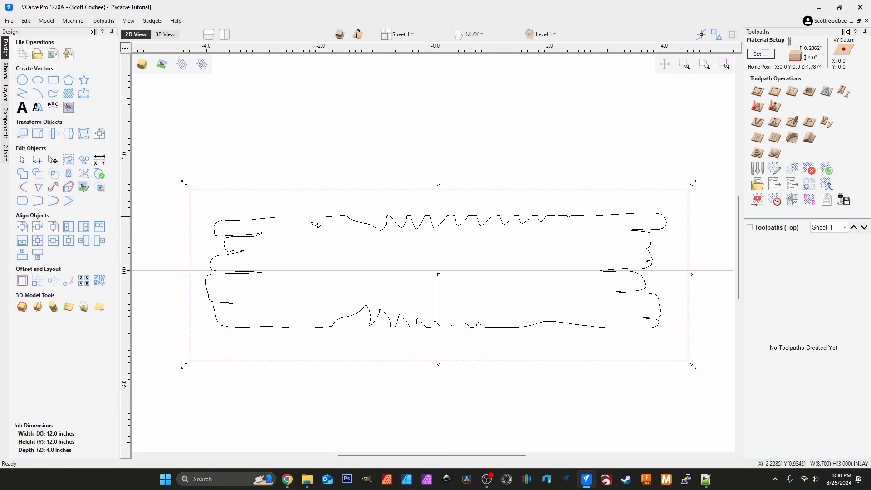
left_click(312, 221)
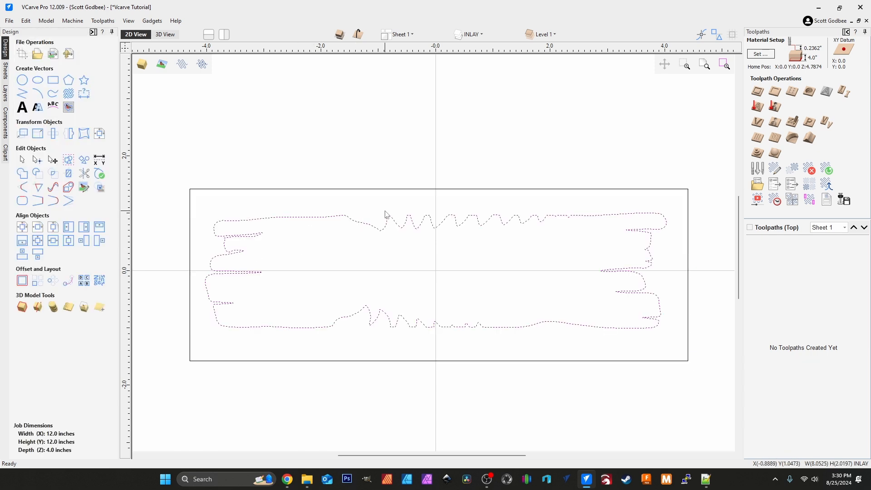